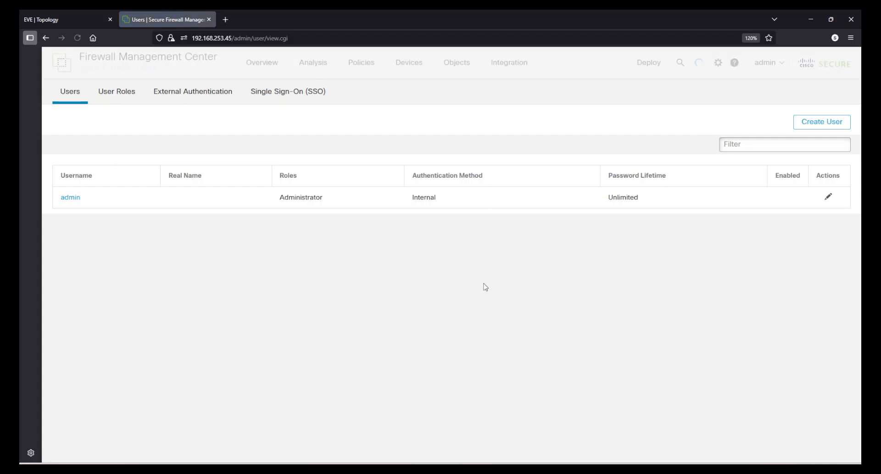
Enable the RADIUS external authentication server in the Platform_Policy platform settings and save the policy
{"action": "left_click", "coordinate": [180, 101]}
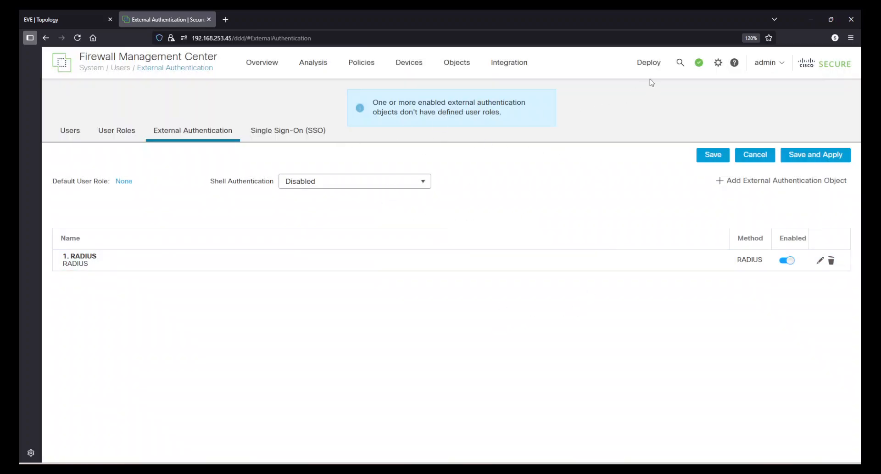
{"action": "mouse_move", "coordinate": [406, 68]}
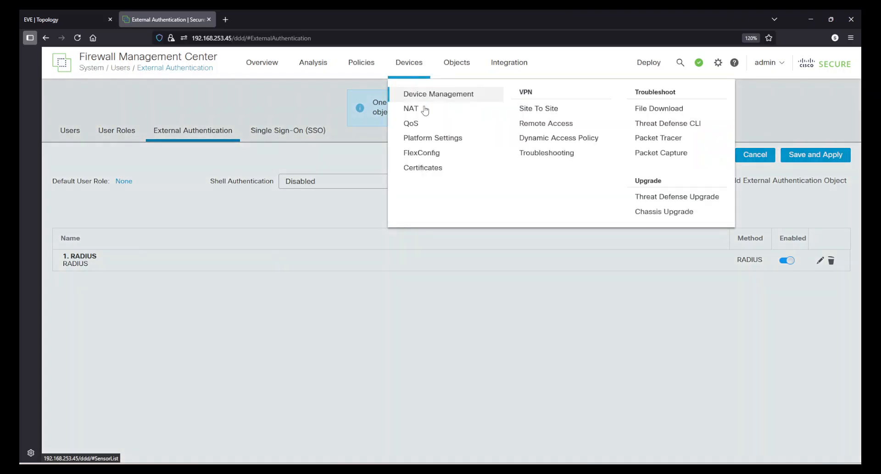
{"action": "left_click", "coordinate": [436, 138]}
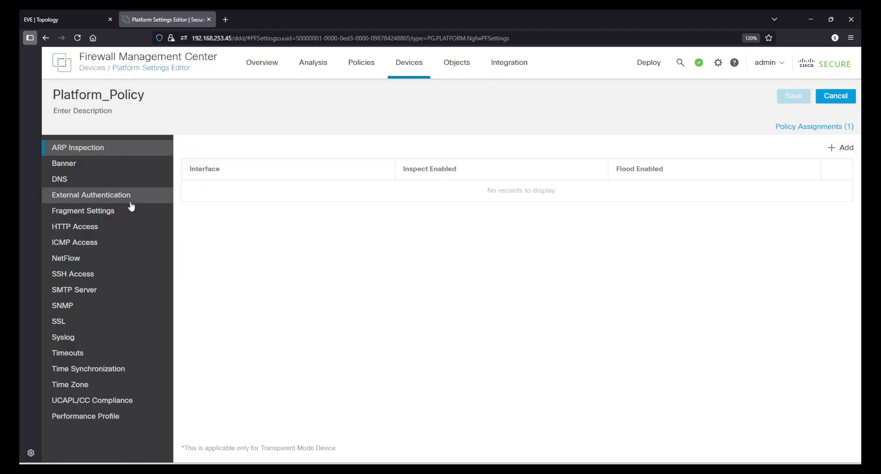
{"action": "left_click", "coordinate": [132, 206]}
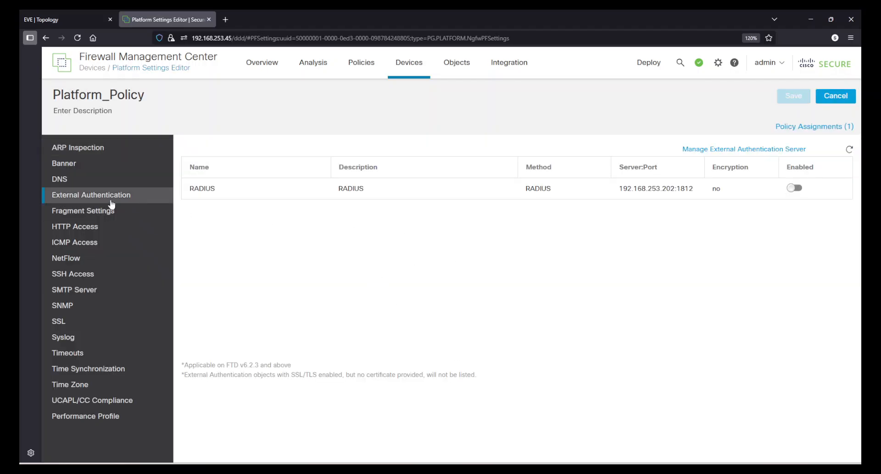
{"action": "left_click", "coordinate": [794, 188]}
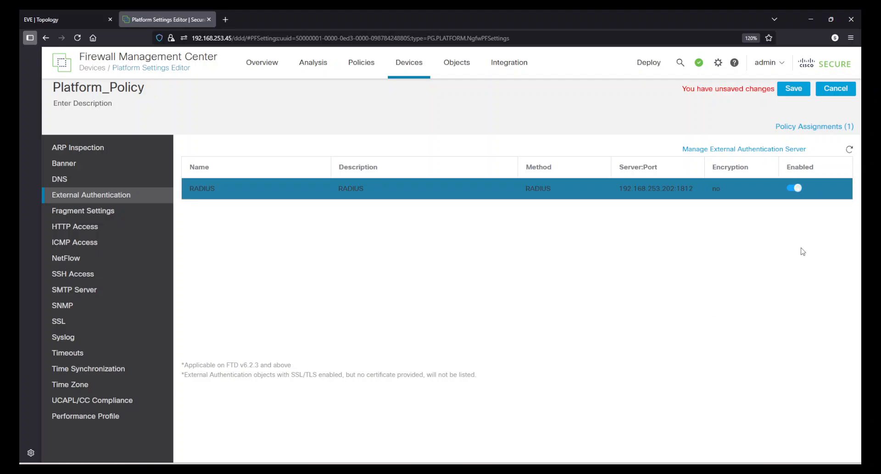
{"action": "left_click", "coordinate": [797, 89]}
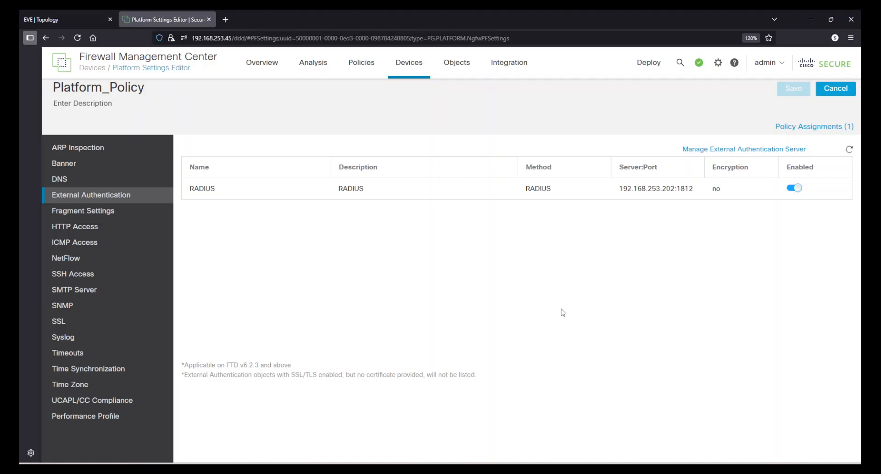
Examine the policy's Fragment Settings for block size, packet chain and timeout
{"action": "left_click", "coordinate": [121, 214]}
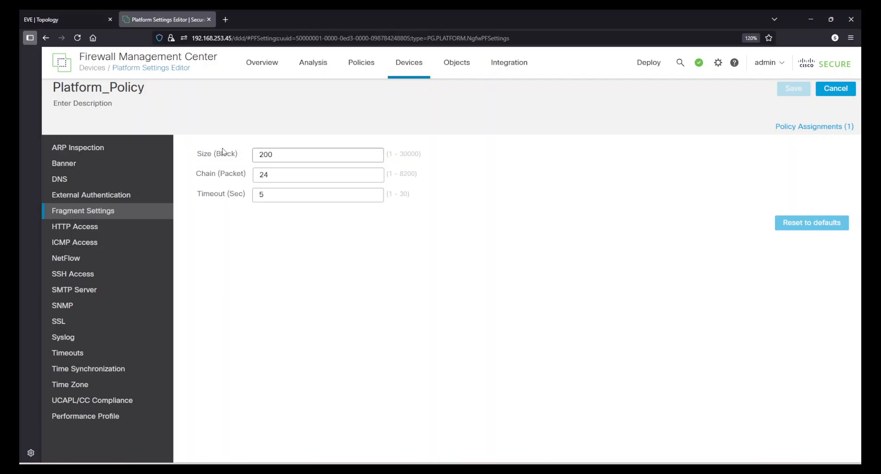
{"action": "left_click", "coordinate": [216, 153]}
{"action": "left_click", "coordinate": [346, 335]}
{"action": "left_click_drag", "start_coordinate": [269, 177], "coordinate": [249, 168]}
{"action": "left_click", "coordinate": [300, 291]}
{"action": "left_click", "coordinate": [268, 194]}
{"action": "double_click", "coordinate": [269, 194]}
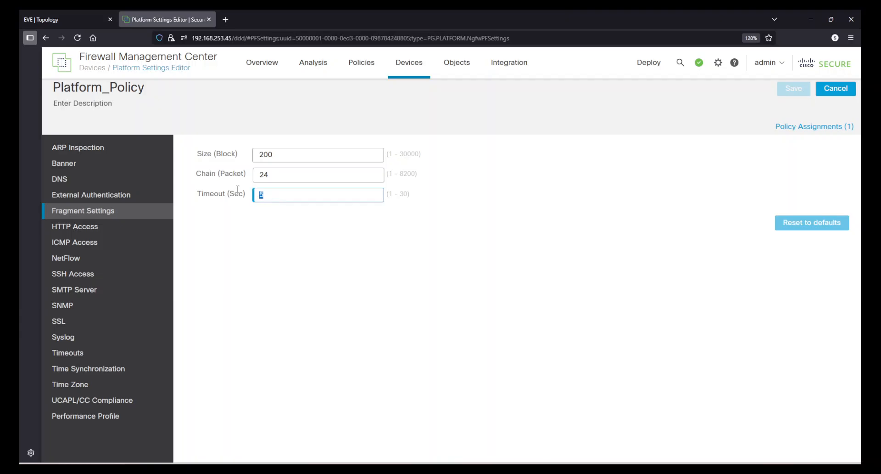
{"action": "left_click", "coordinate": [289, 279]}
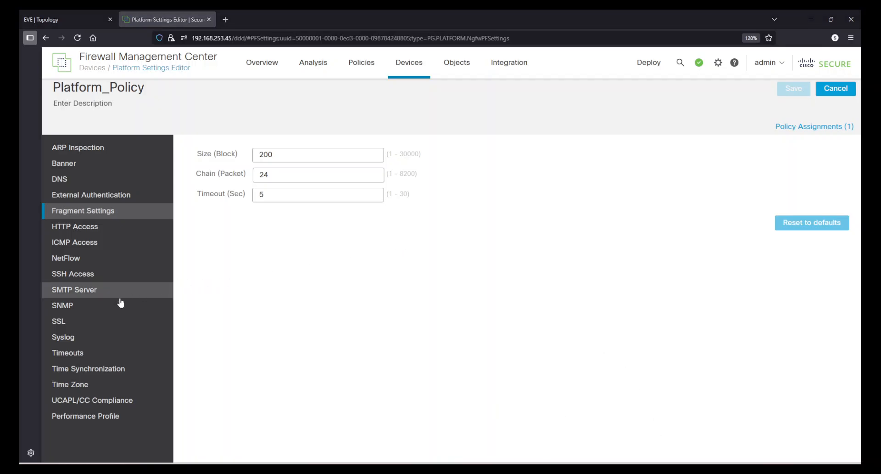
In the Syslog settings, enable logging, logging on the failover standby unit, EMBLEM format and sending debug messages as syslogs
{"action": "left_click", "coordinate": [76, 336]}
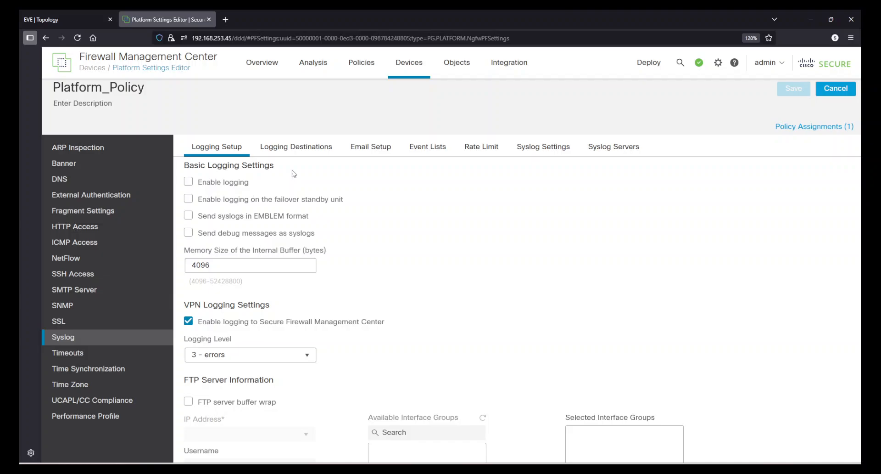
{"action": "left_click", "coordinate": [188, 184]}
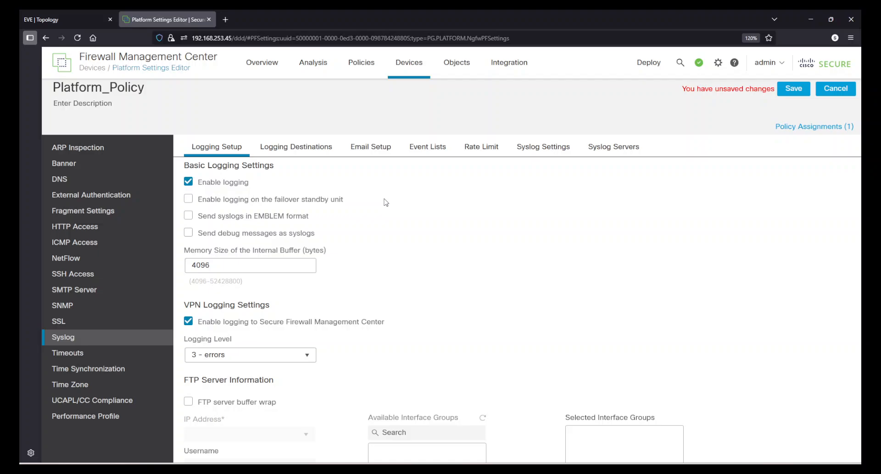
{"action": "left_click", "coordinate": [188, 199]}
{"action": "left_click", "coordinate": [189, 215]}
{"action": "left_click", "coordinate": [188, 232]}
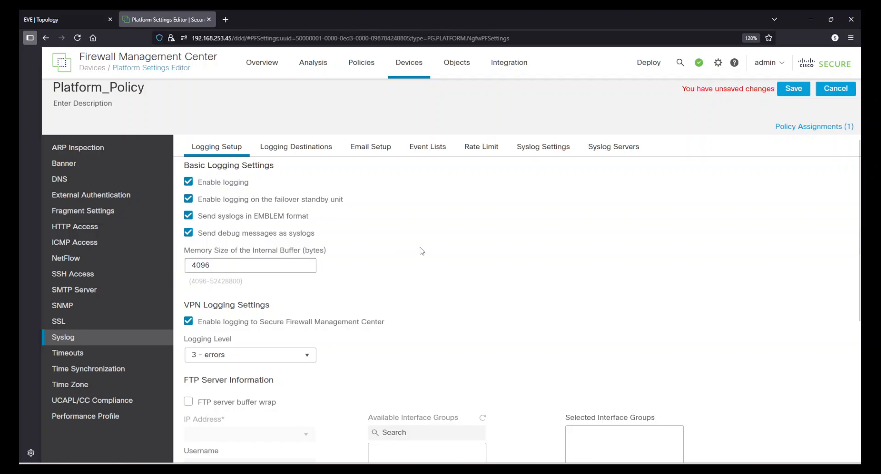
Examine the memory size of the internal buffer and its allowed range in the basic logging settings
{"action": "left_click", "coordinate": [223, 251]}
{"action": "left_click_drag", "start_coordinate": [215, 266], "coordinate": [180, 262]}
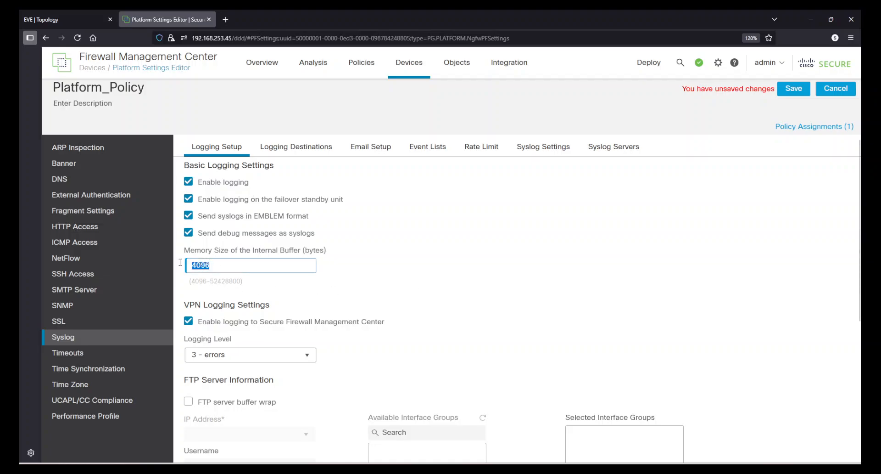
{"action": "left_click", "coordinate": [409, 296]}
{"action": "left_click_drag", "start_coordinate": [235, 264], "coordinate": [184, 269]}
{"action": "left_click", "coordinate": [286, 289]}
Review the VPN logging level options, FTP server information and flash size settings of the logging setup
{"action": "scroll", "coordinate": [426, 288], "scroll_direction": "down", "scroll_amount": 1}
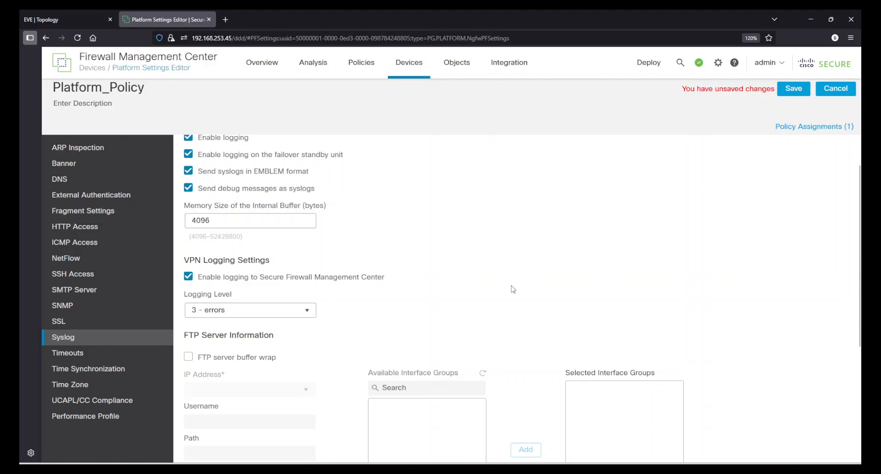
{"action": "scroll", "coordinate": [467, 280], "scroll_direction": "down", "scroll_amount": 2}
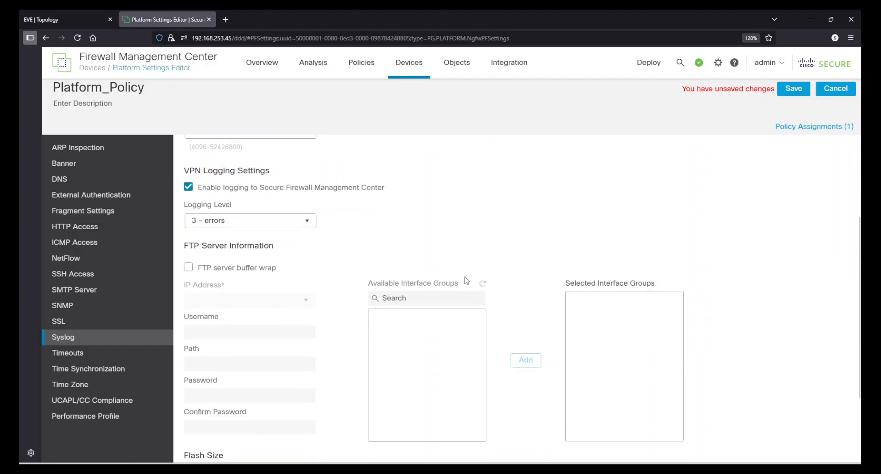
{"action": "left_click", "coordinate": [305, 221]}
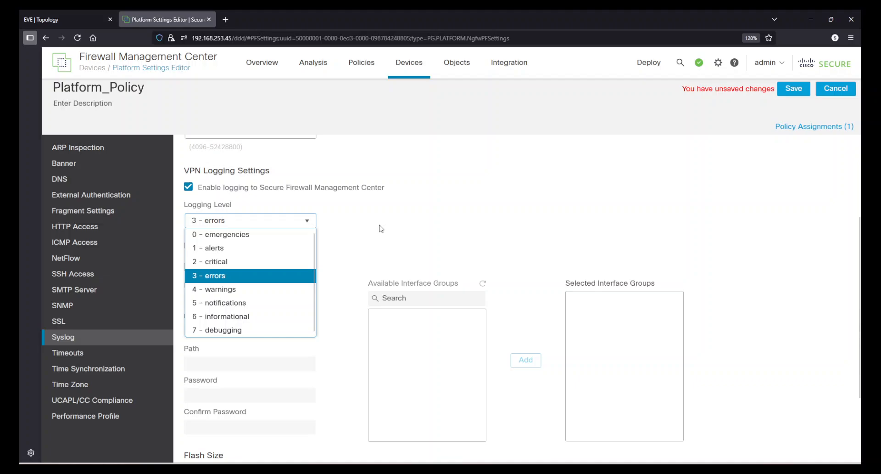
{"action": "left_click", "coordinate": [532, 204]}
{"action": "left_click", "coordinate": [533, 202]}
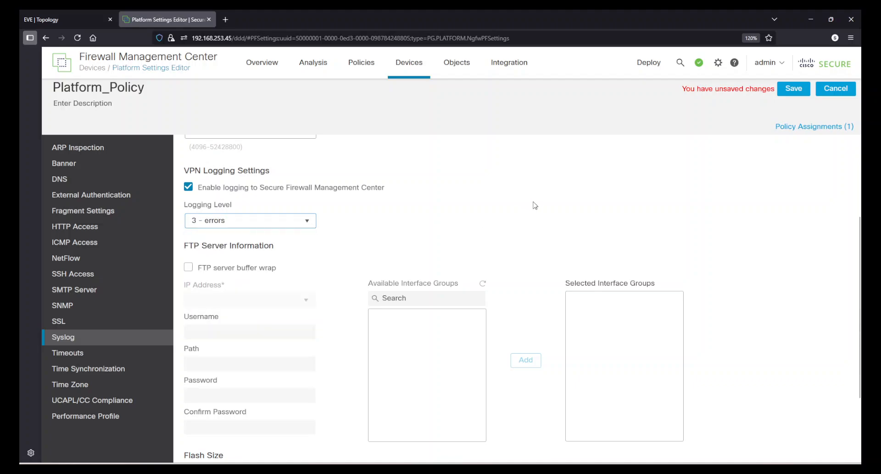
{"action": "left_click", "coordinate": [354, 190]}
{"action": "scroll", "coordinate": [436, 247], "scroll_direction": "down", "scroll_amount": 4}
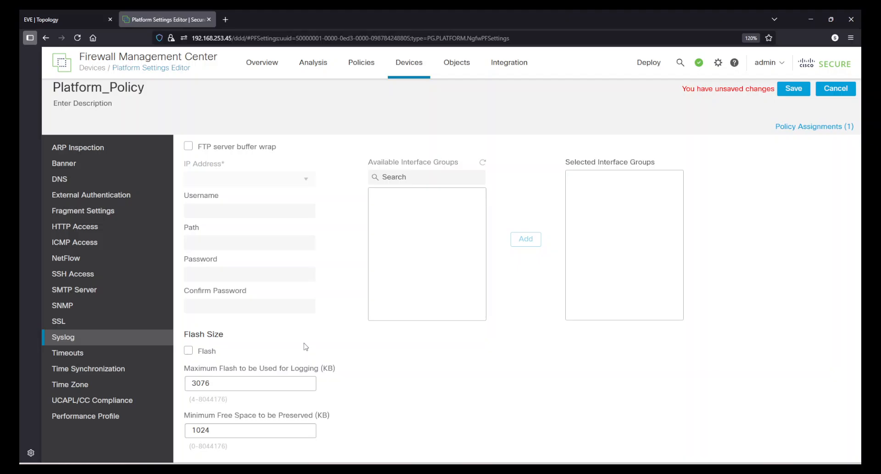
{"action": "scroll", "coordinate": [306, 346], "scroll_direction": "up", "scroll_amount": 7}
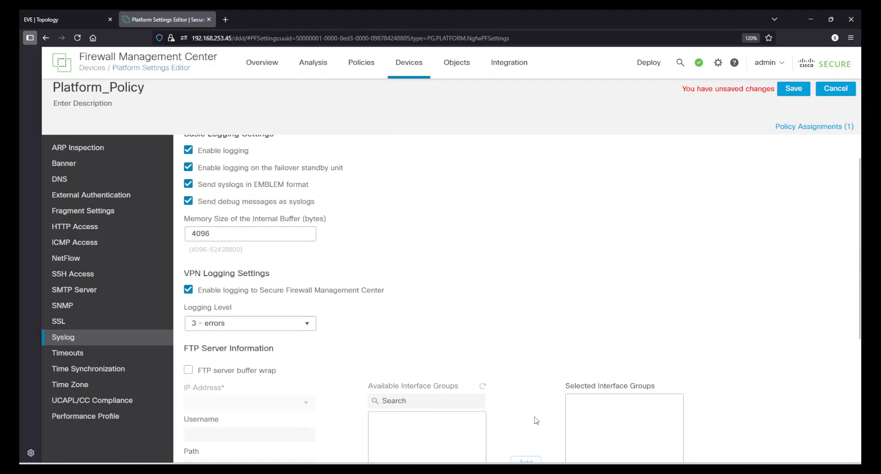
{"action": "scroll", "coordinate": [468, 436], "scroll_direction": "down", "scroll_amount": 7}
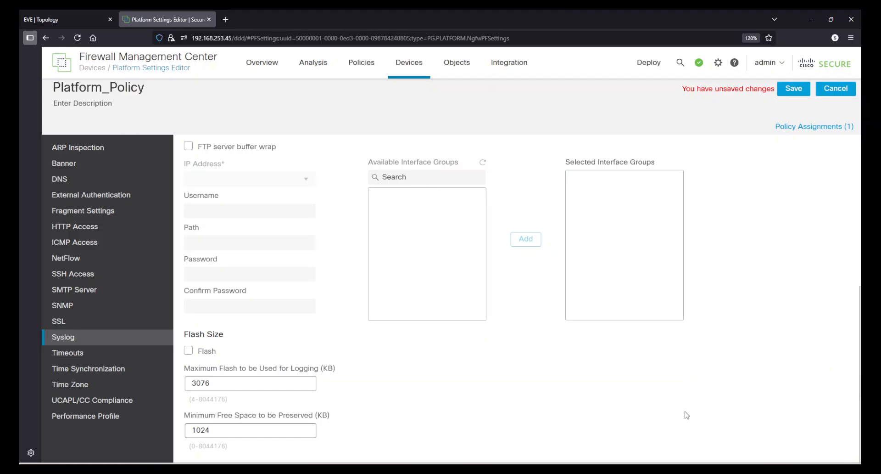
{"action": "scroll", "coordinate": [686, 415], "scroll_direction": "up", "scroll_amount": 8}
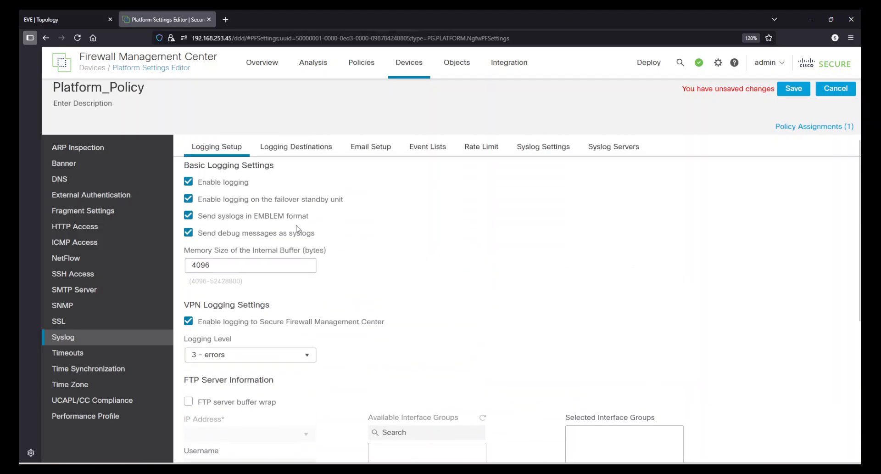
Examine the logging destinations offered for a new logging filter, trying SSH Sessions, and discard the filter
{"action": "left_click", "coordinate": [299, 146]}
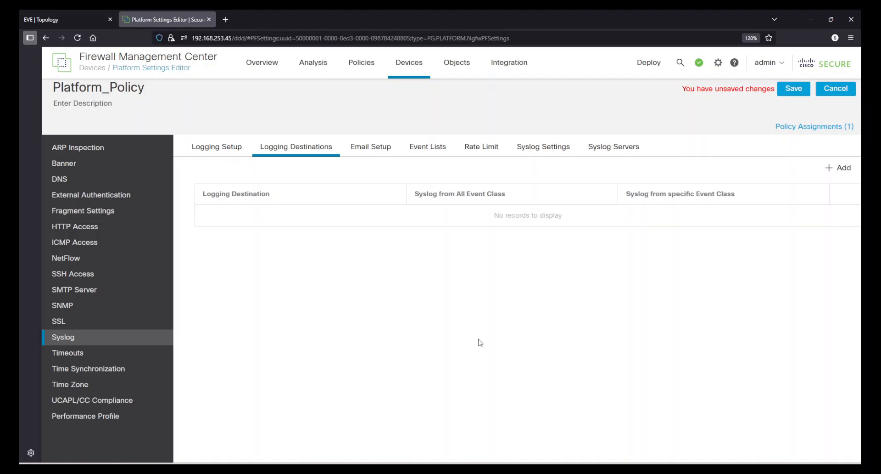
{"action": "left_click", "coordinate": [844, 170]}
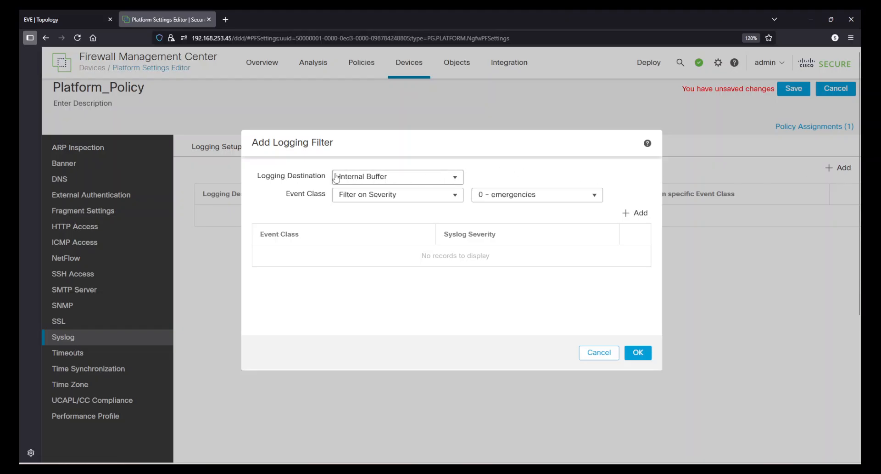
{"action": "left_click", "coordinate": [455, 178]}
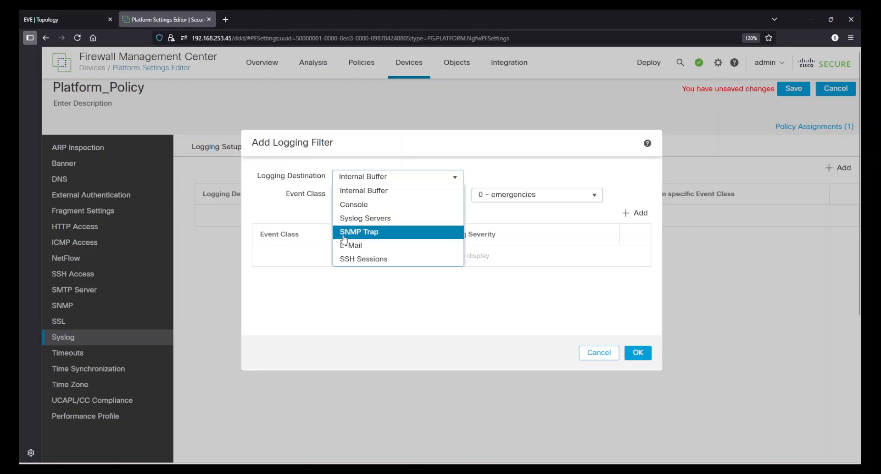
{"action": "left_click", "coordinate": [360, 259]}
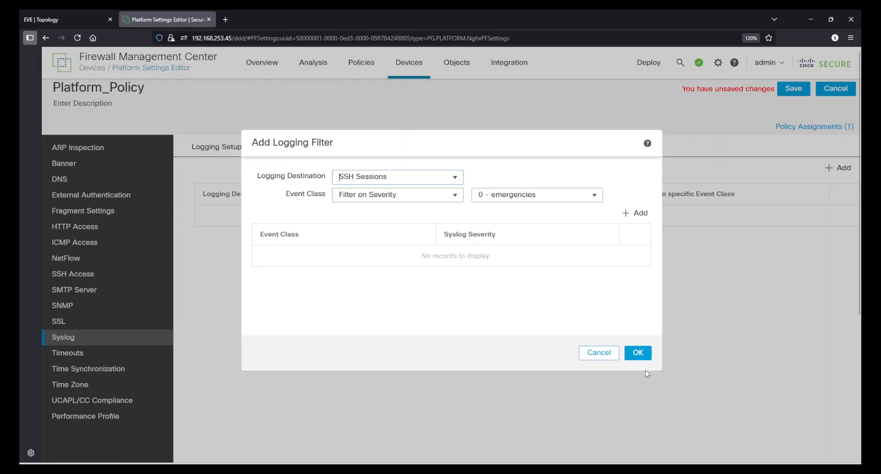
{"action": "left_click", "coordinate": [590, 355]}
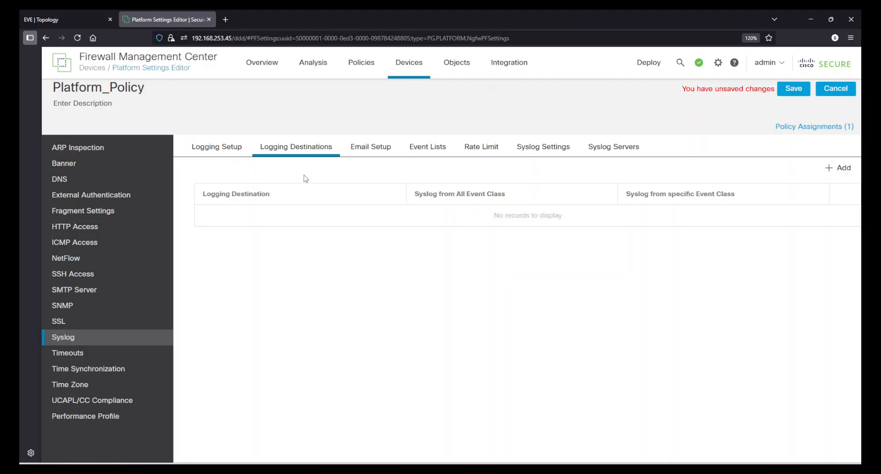
Examine the name, severity/event class and message ID options of a new event list and discard it
{"action": "left_click", "coordinate": [420, 149]}
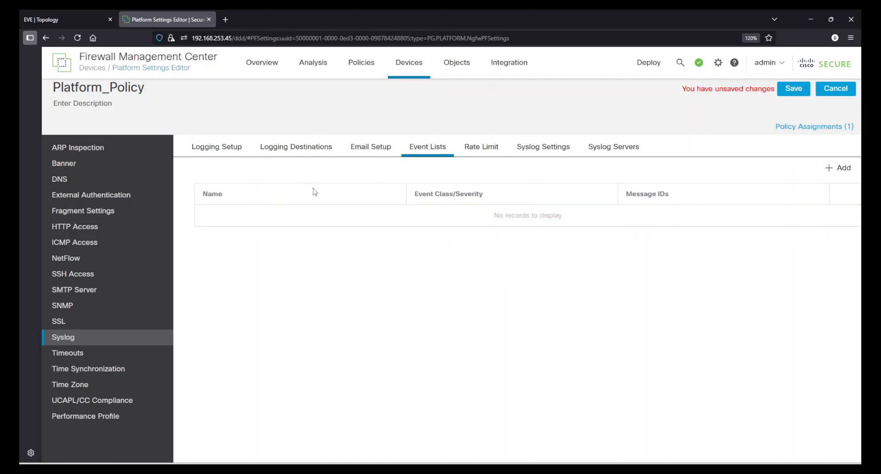
{"action": "left_click", "coordinate": [831, 168]}
{"action": "left_click", "coordinate": [388, 171]}
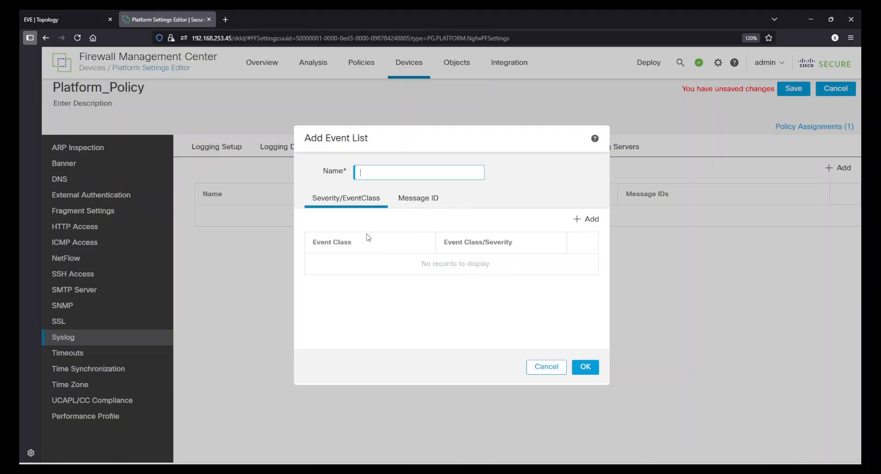
{"action": "left_click", "coordinate": [412, 204]}
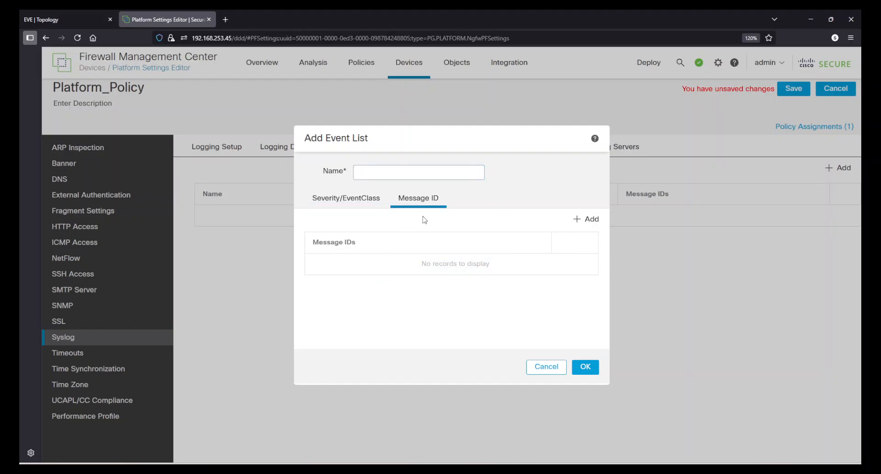
{"action": "left_click", "coordinate": [369, 175]}
{"action": "left_click", "coordinate": [545, 367]}
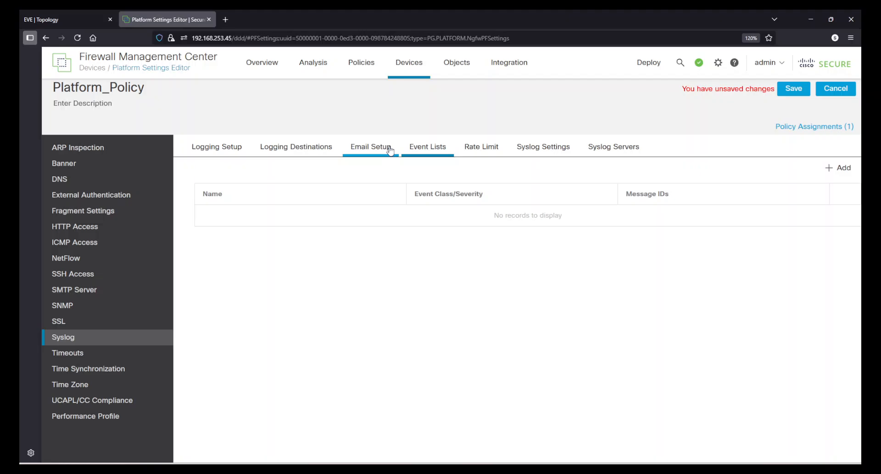
Start a new logging filter, check the Use Event List option, and set the event class to Disable Logging
{"action": "left_click", "coordinate": [297, 152]}
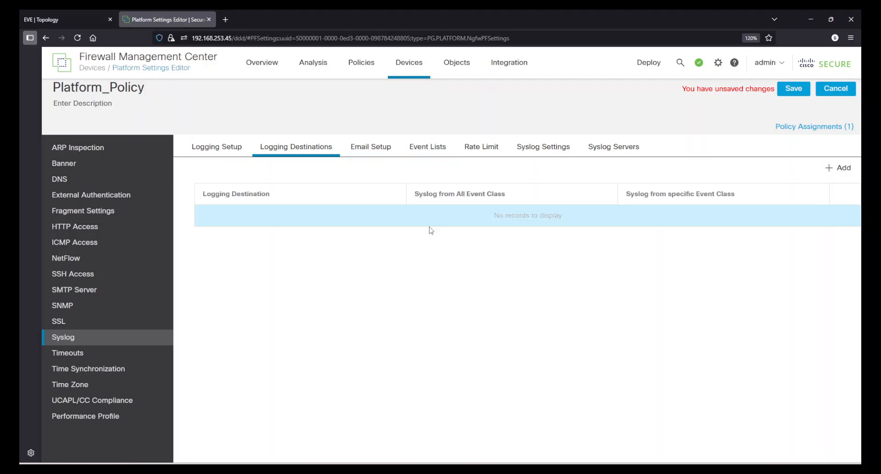
{"action": "left_click", "coordinate": [839, 168]}
{"action": "left_click", "coordinate": [447, 196]}
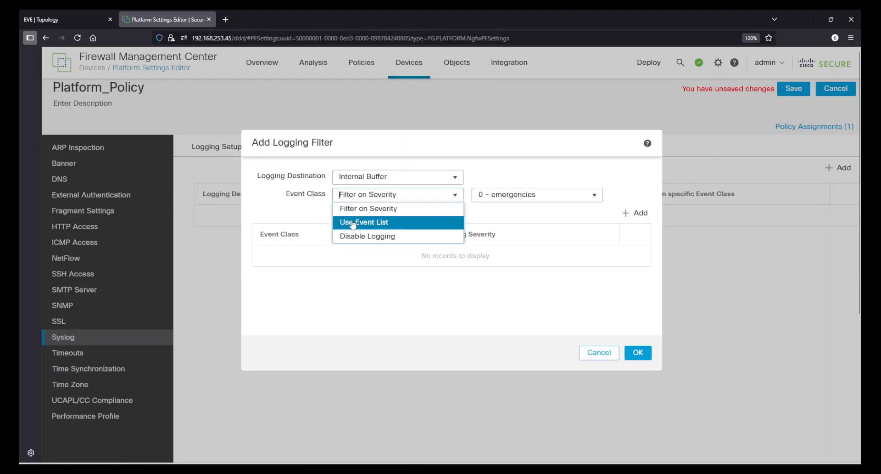
{"action": "left_click", "coordinate": [377, 223]}
{"action": "left_click", "coordinate": [582, 195]}
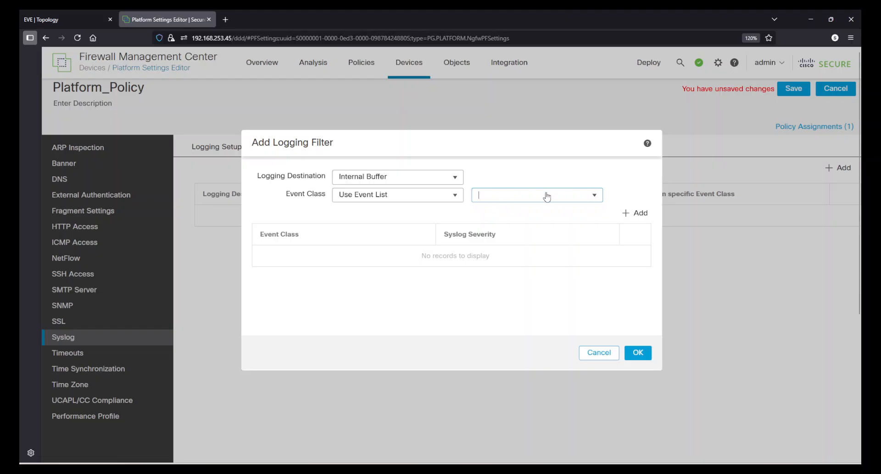
{"action": "left_click", "coordinate": [435, 196]}
{"action": "left_click", "coordinate": [402, 236]}
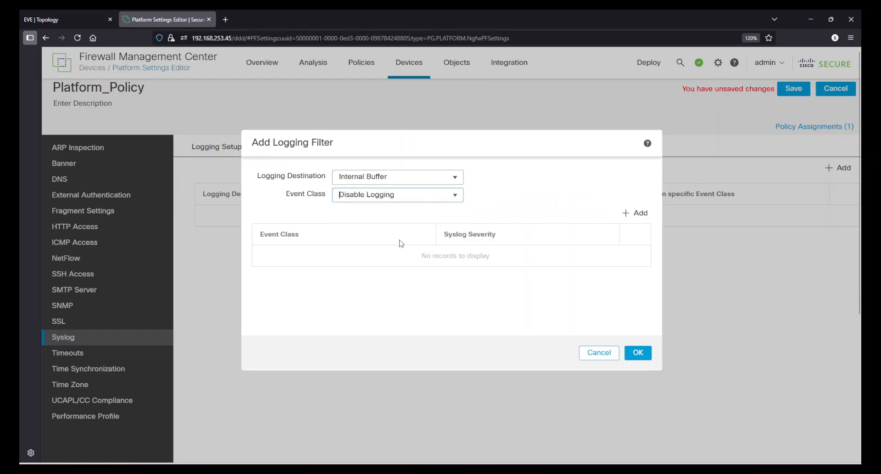
Check the logging destinations and the event class/severity options of the new logging filter, and discard the filter
{"action": "left_click", "coordinate": [397, 178]}
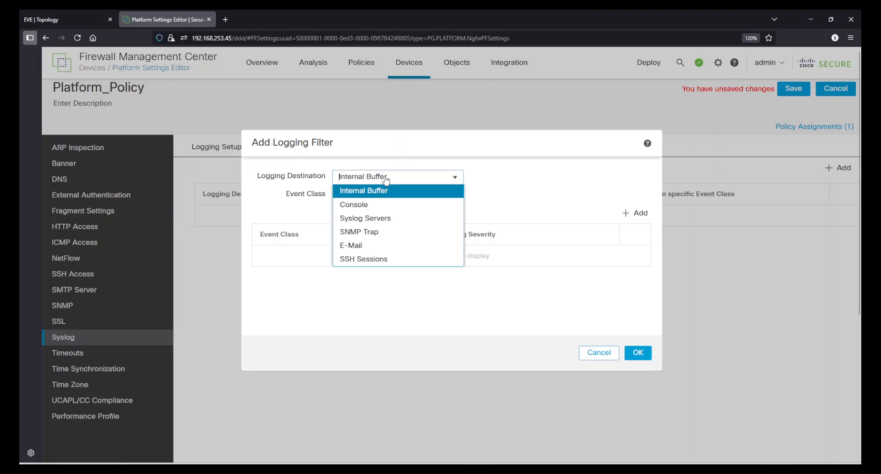
{"action": "left_click", "coordinate": [503, 183]}
{"action": "left_click", "coordinate": [386, 183]}
{"action": "left_click", "coordinate": [516, 196]}
{"action": "left_click", "coordinate": [641, 214]}
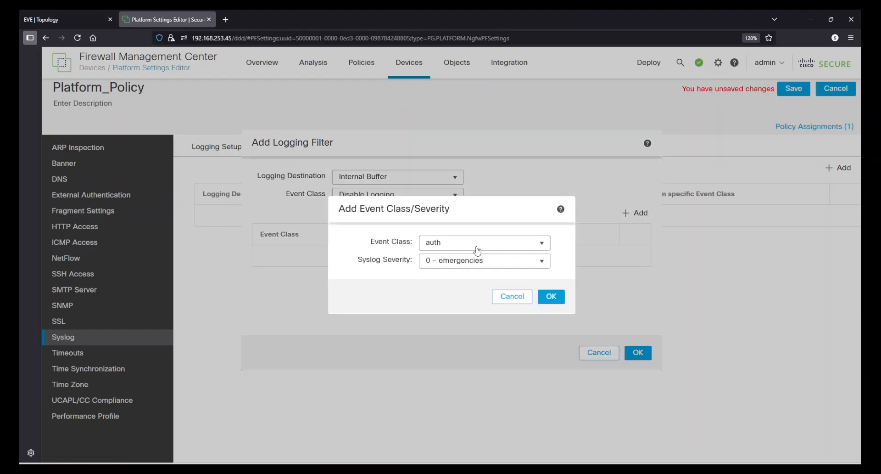
{"action": "left_click", "coordinate": [513, 297]}
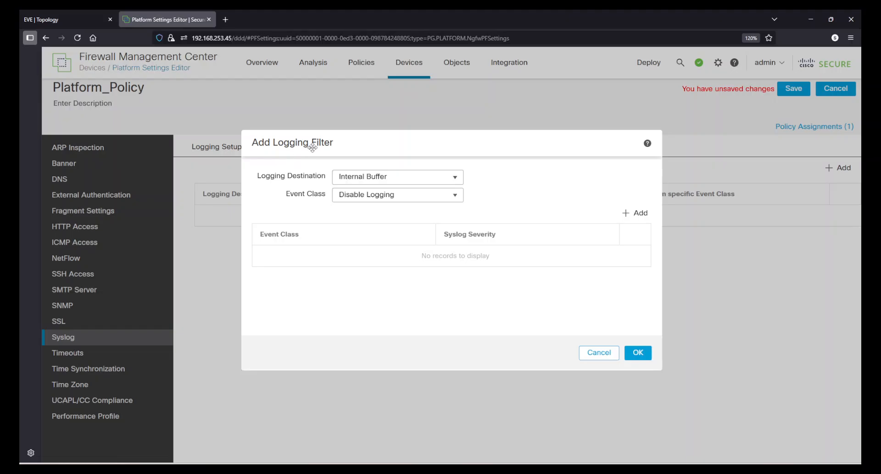
{"action": "left_click", "coordinate": [599, 353]}
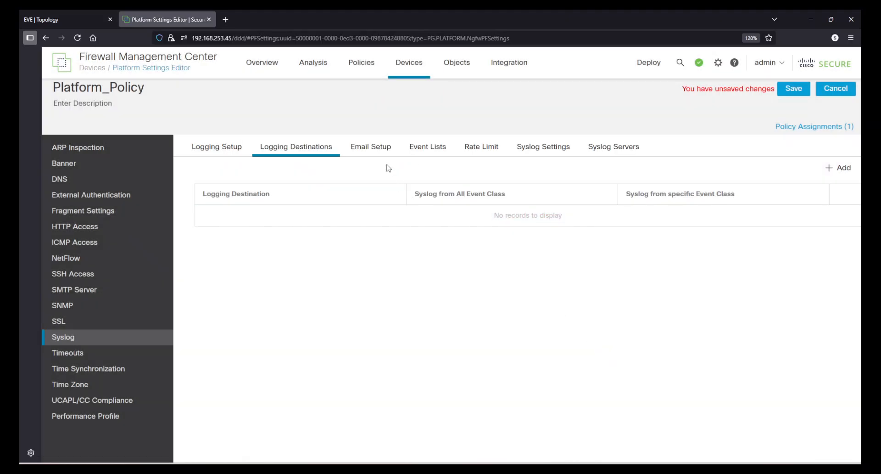
Review the syslog email setup with its recipient severity levels, discard the new recipient, and revisit the event lists and logging destinations
{"action": "left_click", "coordinate": [368, 148]}
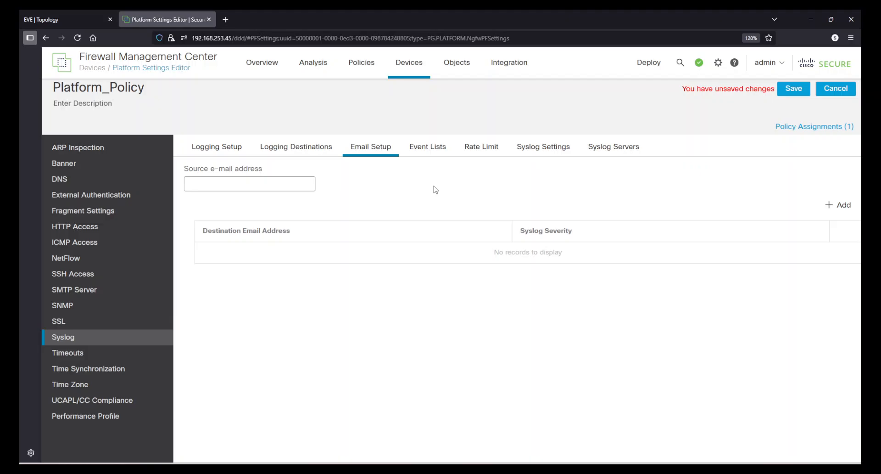
{"action": "left_click", "coordinate": [233, 186]}
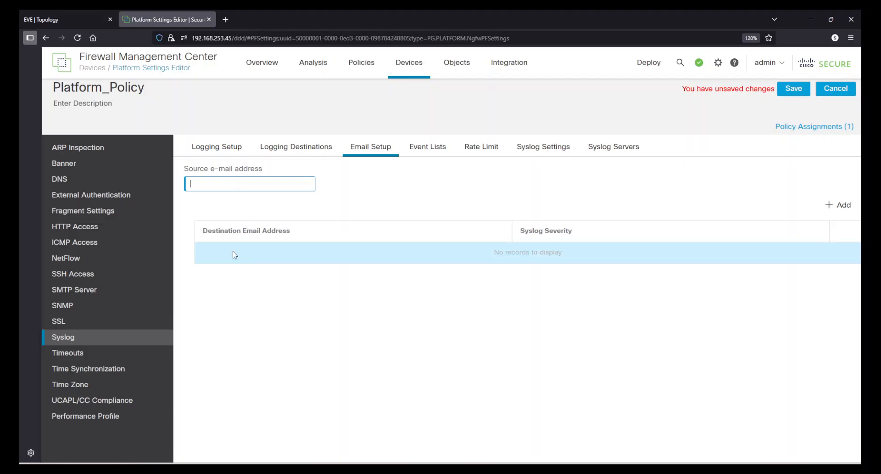
{"action": "left_click_drag", "start_coordinate": [211, 233], "coordinate": [302, 232]}
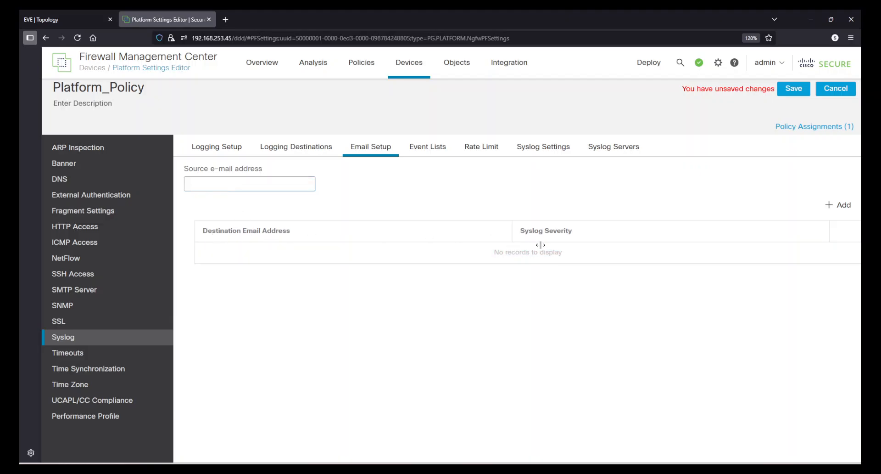
{"action": "left_click", "coordinate": [844, 205]}
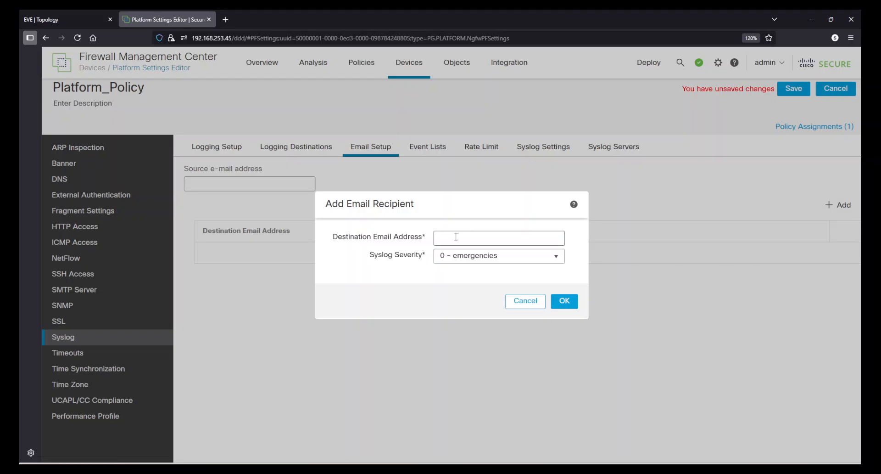
{"action": "left_click", "coordinate": [546, 255]}
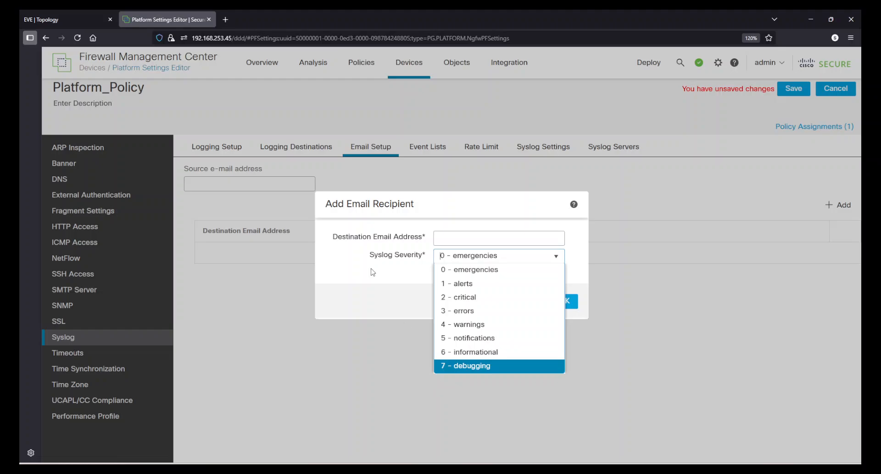
{"action": "left_click", "coordinate": [509, 301]}
{"action": "left_click", "coordinate": [518, 302]}
{"action": "left_click", "coordinate": [428, 148]}
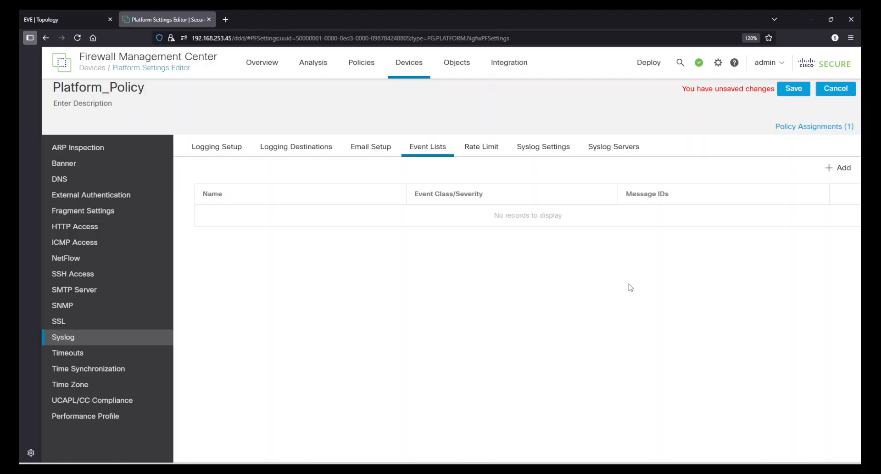
{"action": "left_click", "coordinate": [303, 147]}
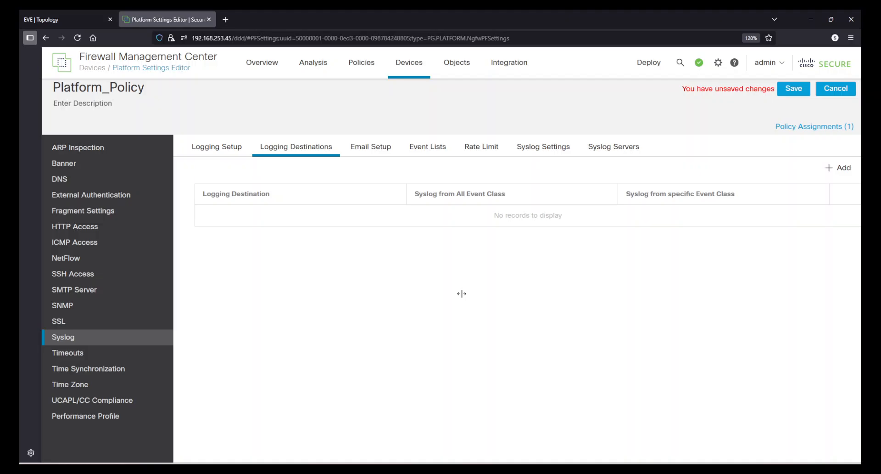
Examine the level, message count and interval options of a new rate limit by logging level and discard it
{"action": "left_click", "coordinate": [486, 146]}
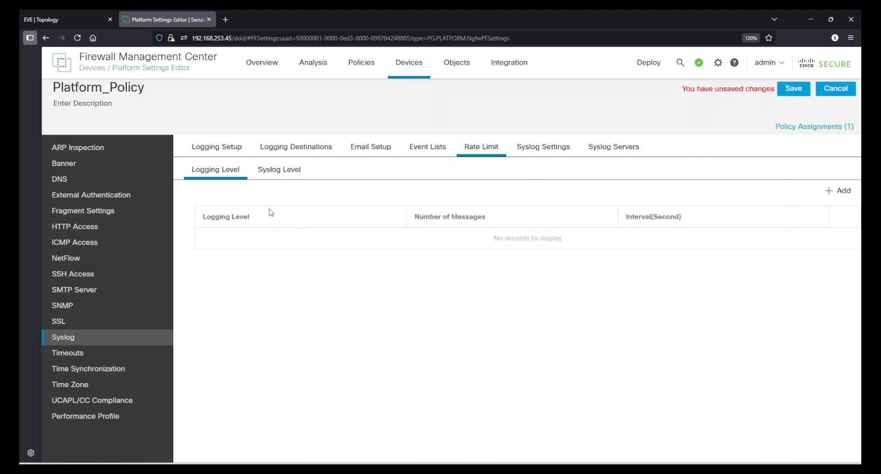
{"action": "left_click", "coordinate": [278, 173]}
{"action": "left_click", "coordinate": [211, 170]}
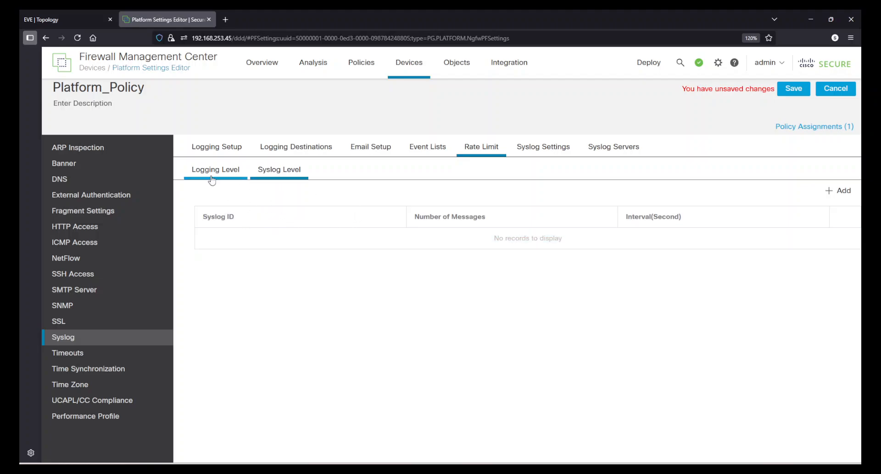
{"action": "left_click", "coordinate": [834, 194]}
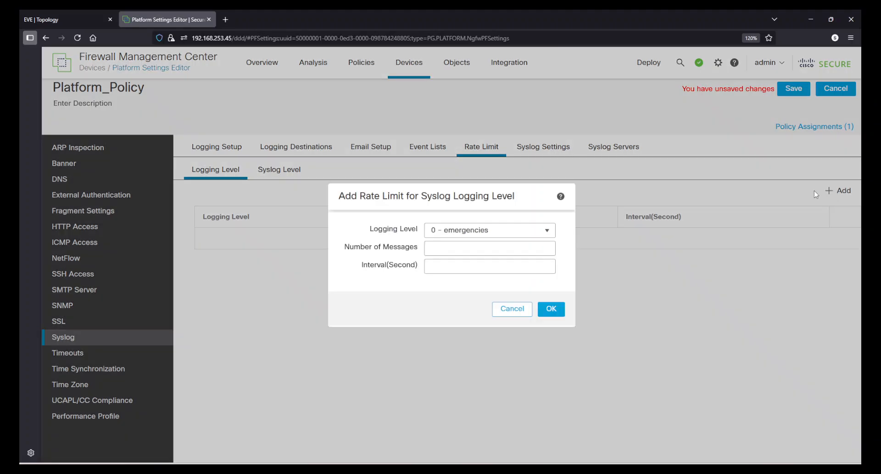
{"action": "left_click", "coordinate": [474, 234]}
{"action": "left_click", "coordinate": [473, 231]}
{"action": "left_click", "coordinate": [450, 270]}
{"action": "left_click", "coordinate": [505, 312]}
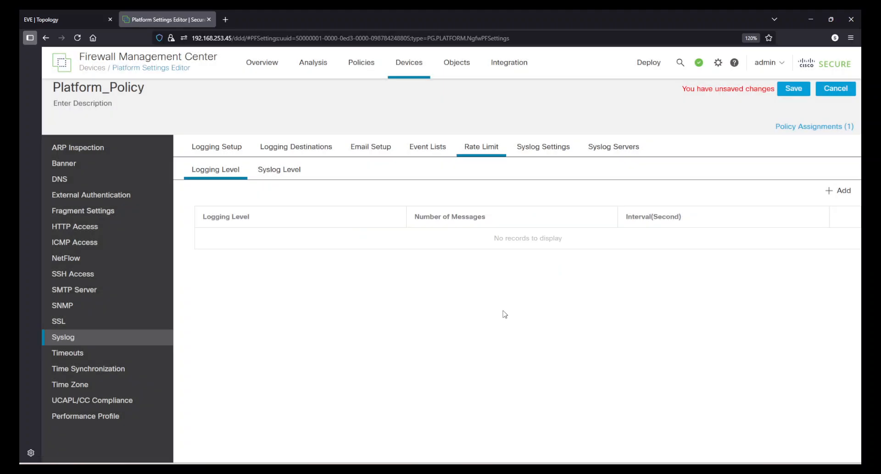
Examine the options of a new rate limit by syslog message, trying syslog ID 106001, and discard it
{"action": "left_click", "coordinate": [294, 174]}
{"action": "left_click", "coordinate": [839, 190]}
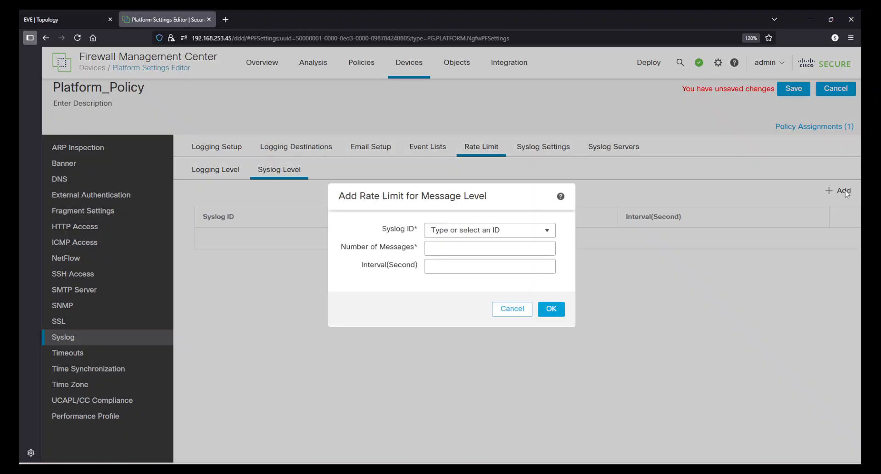
{"action": "left_click", "coordinate": [537, 228]}
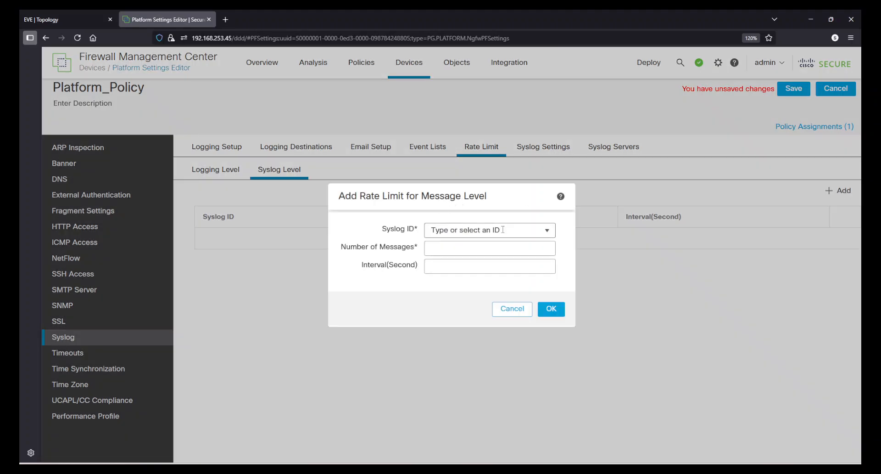
{"action": "left_click", "coordinate": [547, 231]}
{"action": "scroll", "coordinate": [479, 312], "scroll_direction": "down", "scroll_amount": 5}
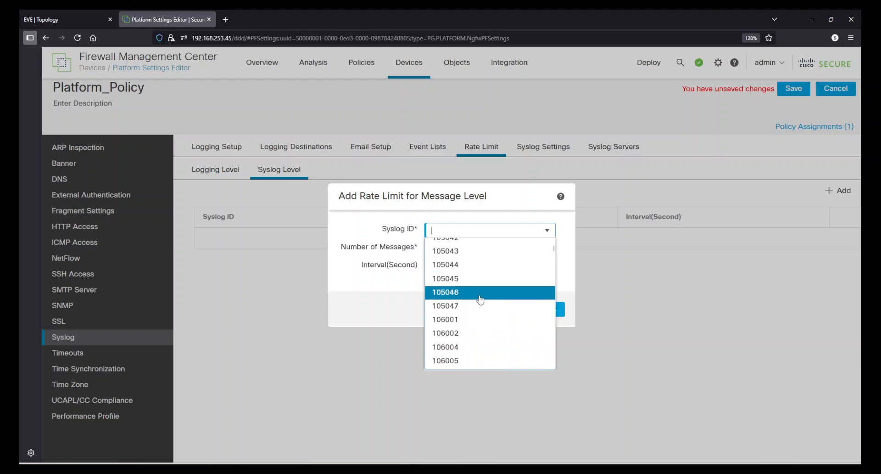
{"action": "left_click", "coordinate": [466, 319]}
{"action": "left_click", "coordinate": [438, 250]}
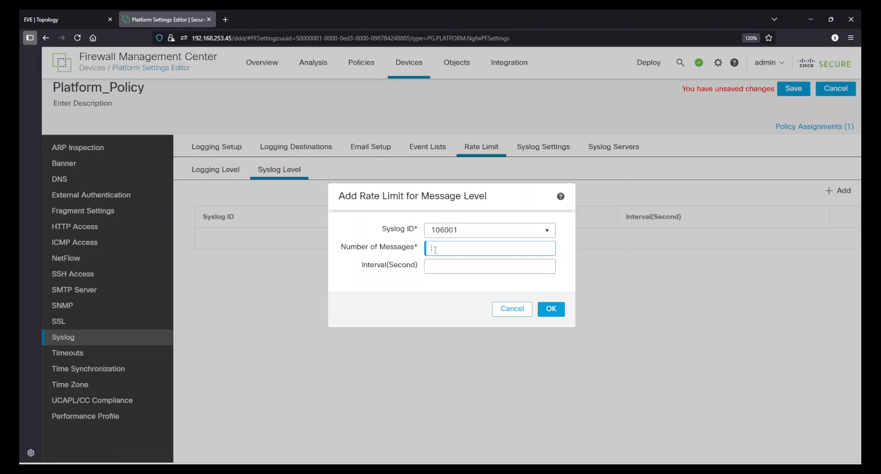
{"action": "left_click", "coordinate": [441, 265]}
{"action": "left_click", "coordinate": [513, 308]}
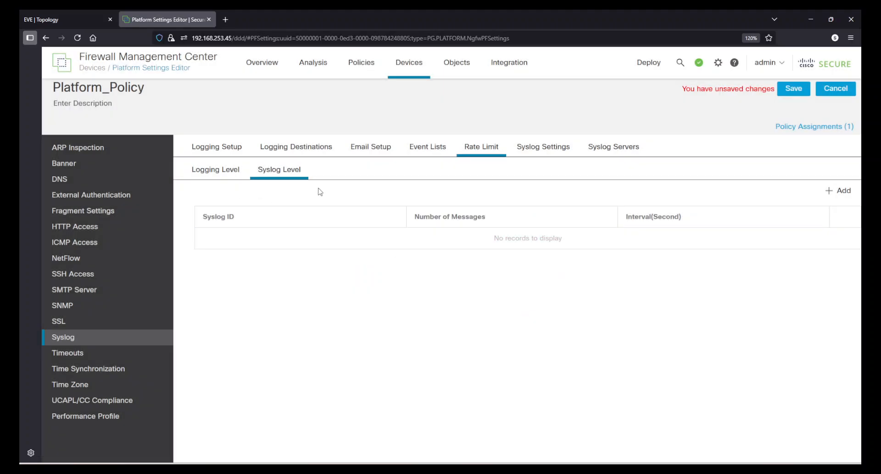
Open the syslog settings and check the available timestamp formats without changing the Legacy format
{"action": "left_click", "coordinate": [573, 149]}
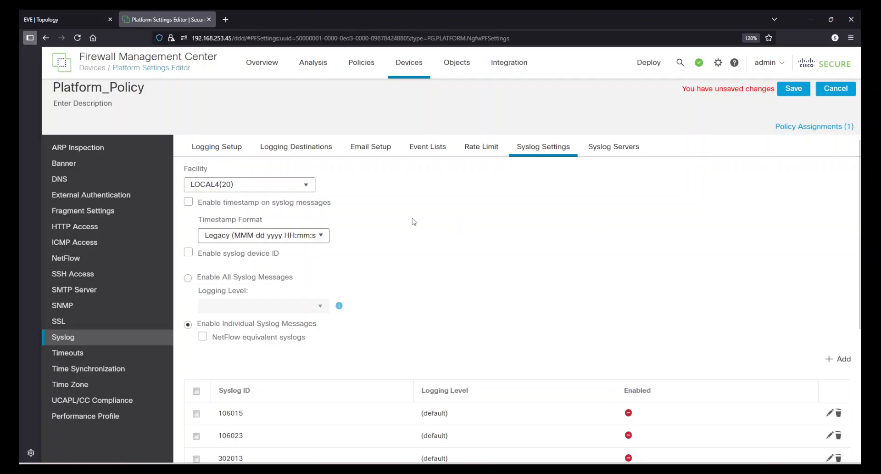
{"action": "left_click", "coordinate": [233, 239]}
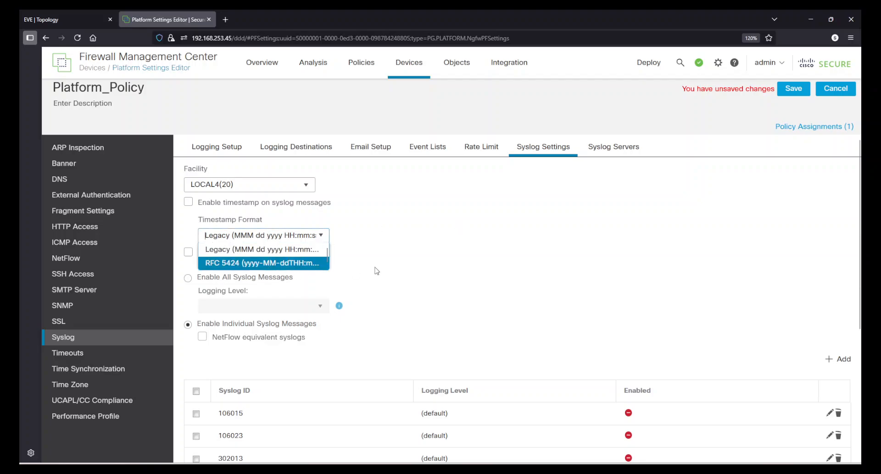
{"action": "left_click", "coordinate": [418, 261]}
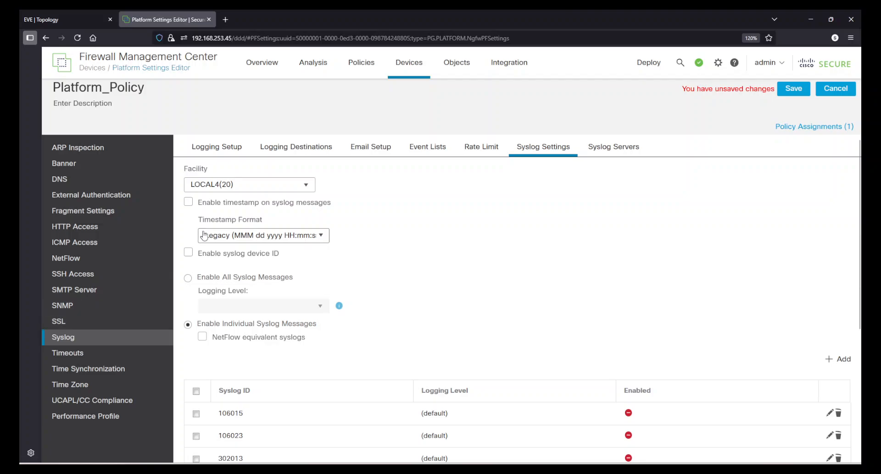
Enable the syslog device ID with the Interface type and leave its interface set to None
{"action": "left_click", "coordinate": [188, 252]}
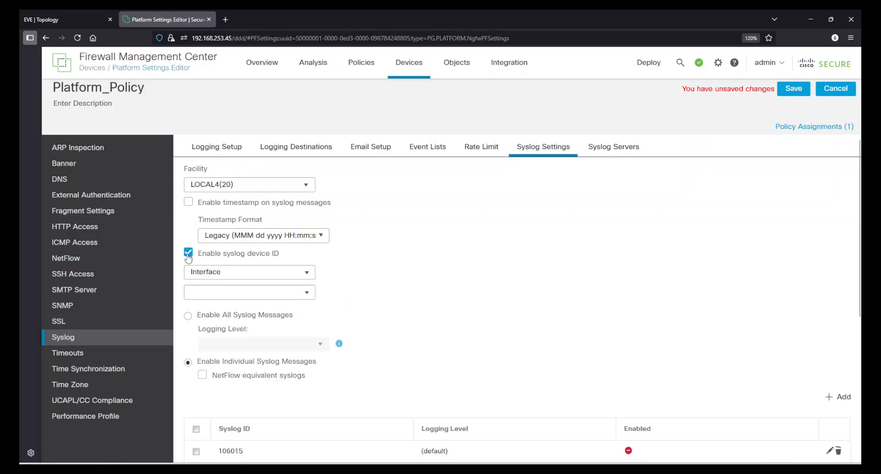
{"action": "left_click", "coordinate": [238, 273]}
{"action": "left_click", "coordinate": [352, 298]}
{"action": "left_click", "coordinate": [270, 295]}
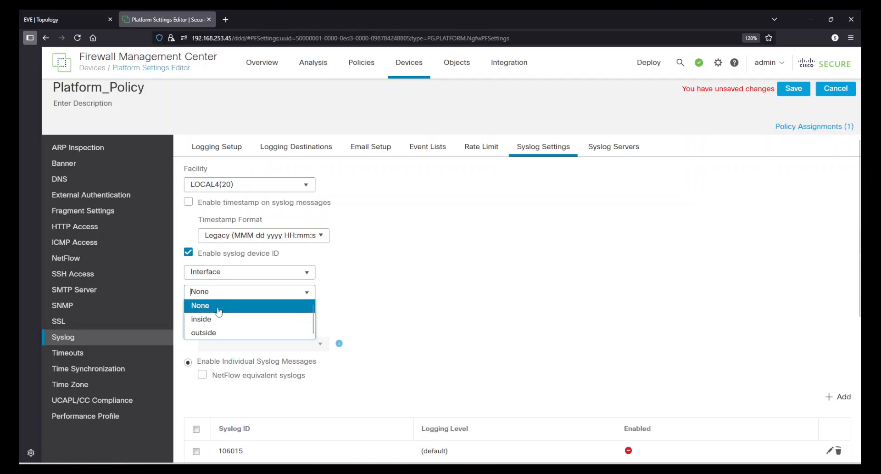
{"action": "left_click", "coordinate": [220, 306]}
Try a User Defined ID with sample text as the syslog device ID, and set the device ID type to Host Name
{"action": "left_click", "coordinate": [272, 281]}
{"action": "left_click", "coordinate": [236, 299]}
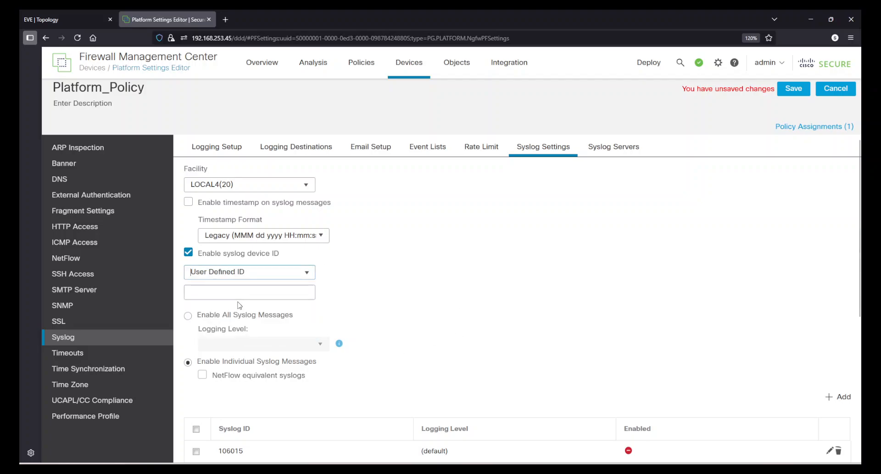
{"action": "left_click", "coordinate": [252, 287]}
{"action": "type", "text": "dadad"}
{"action": "key", "text": "BackSpace"}
{"action": "key", "text": "BackSpace"}
{"action": "key", "text": "BackSpace"}
{"action": "key", "text": "BackSpace"}
{"action": "key", "text": "BackSpace"}
{"action": "left_click", "coordinate": [253, 273]}
{"action": "left_click", "coordinate": [235, 314]}
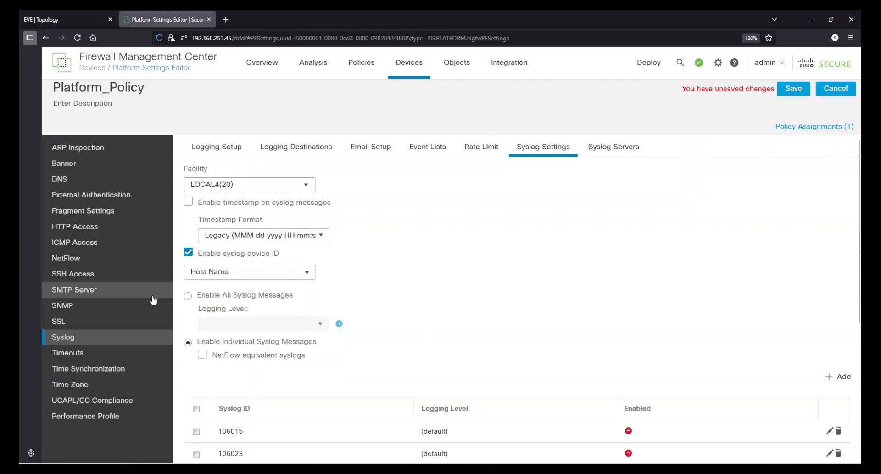
Check the Enable All Syslog Messages option, return to Enable Individual Syslog Messages, and look through the syslog ID list
{"action": "left_click", "coordinate": [187, 295]}
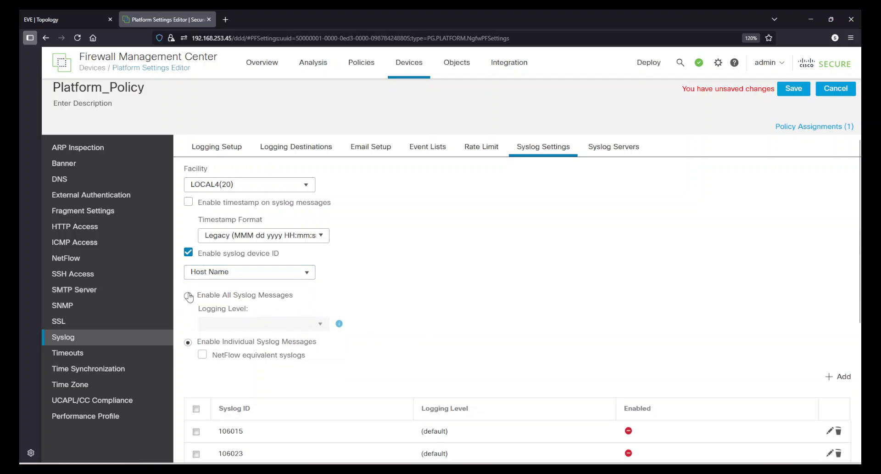
{"action": "left_click", "coordinate": [188, 342]}
{"action": "scroll", "coordinate": [416, 335], "scroll_direction": "down", "scroll_amount": 5}
{"action": "scroll", "coordinate": [419, 335], "scroll_direction": "up", "scroll_amount": 5}
{"action": "scroll", "coordinate": [419, 334], "scroll_direction": "down", "scroll_amount": 5}
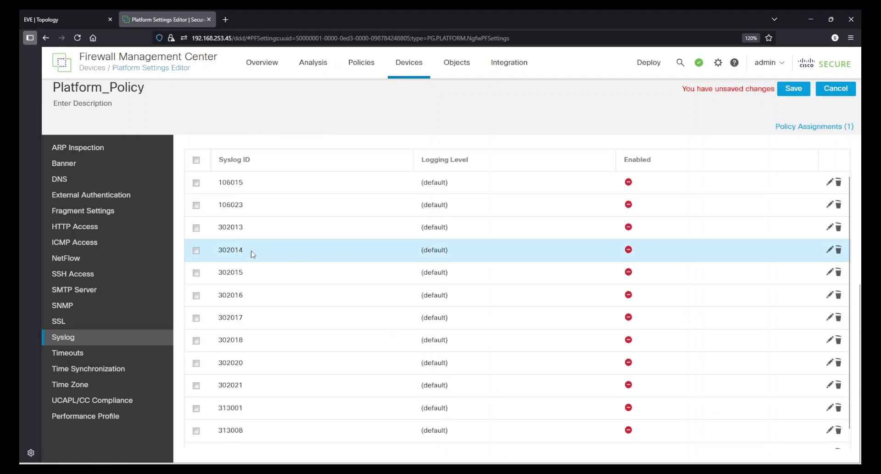
{"action": "left_click", "coordinate": [829, 183]}
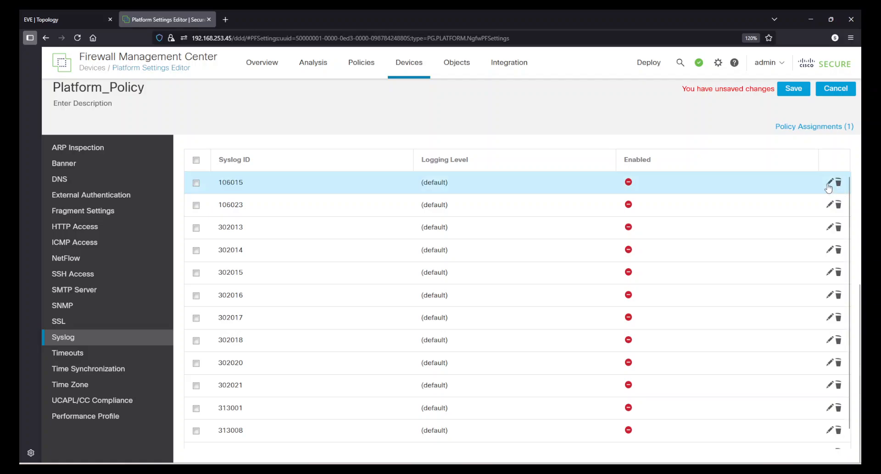
{"action": "left_click", "coordinate": [829, 184]}
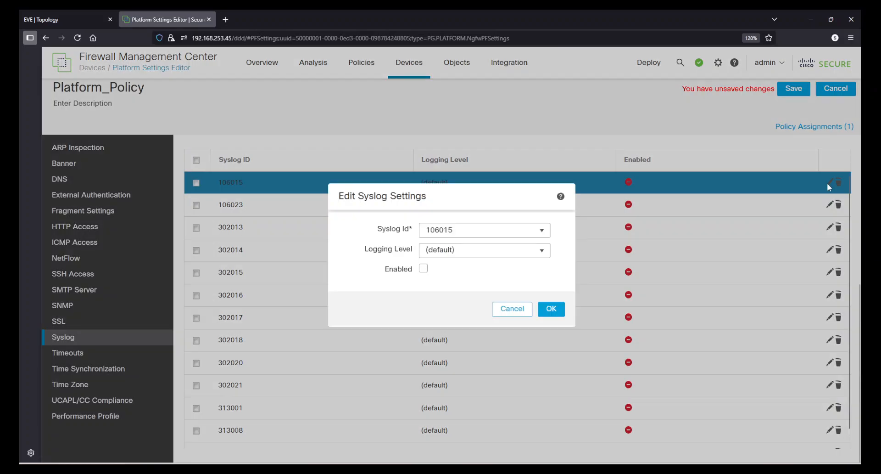
{"action": "left_click", "coordinate": [422, 270]}
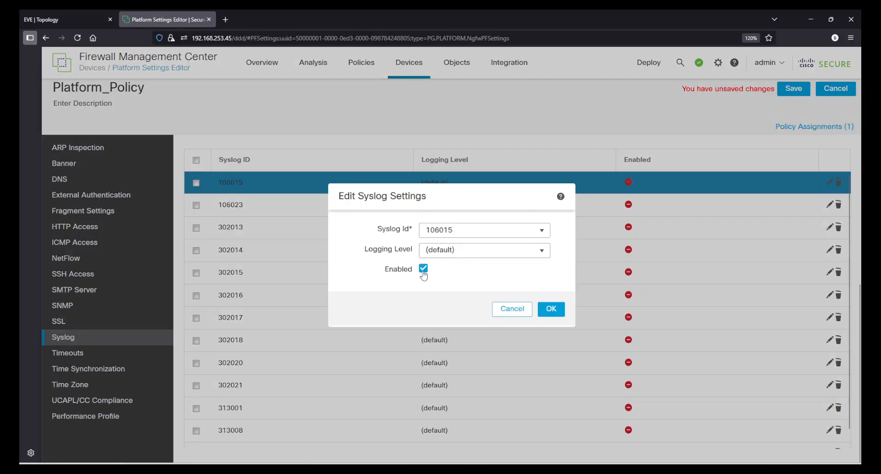
{"action": "left_click", "coordinate": [541, 255]}
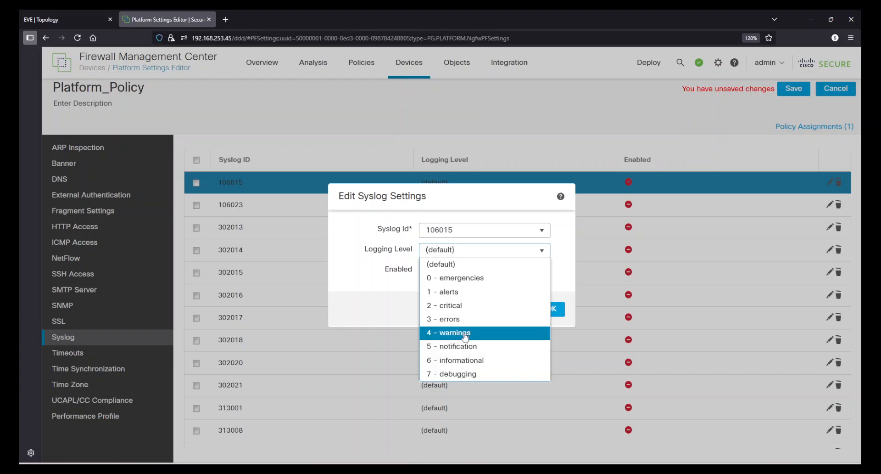
{"action": "left_click", "coordinate": [466, 305]}
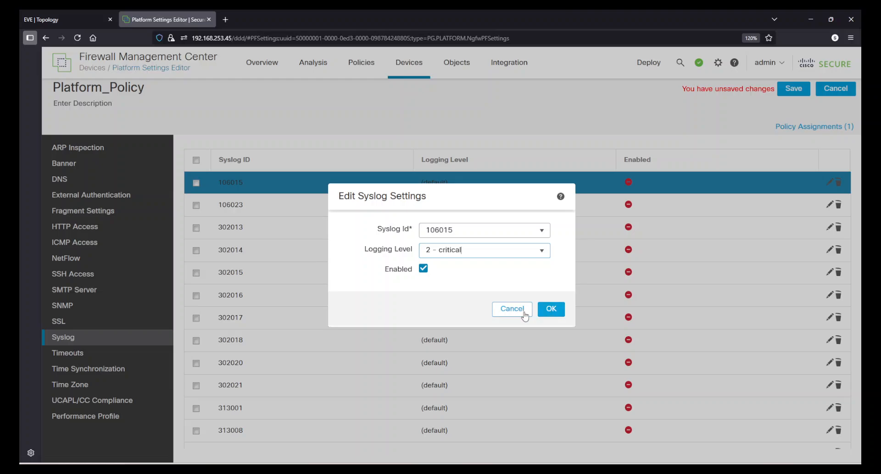
{"action": "left_click", "coordinate": [509, 313]}
{"action": "scroll", "coordinate": [531, 338], "scroll_direction": "up", "scroll_amount": 5}
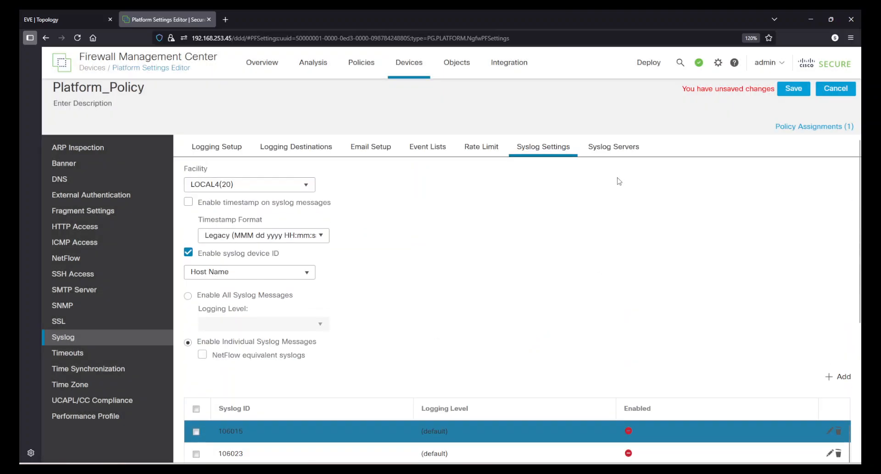
Start a new syslog server entry for host h_192.168.253.202 using the UDP protocol
{"action": "left_click", "coordinate": [628, 151]}
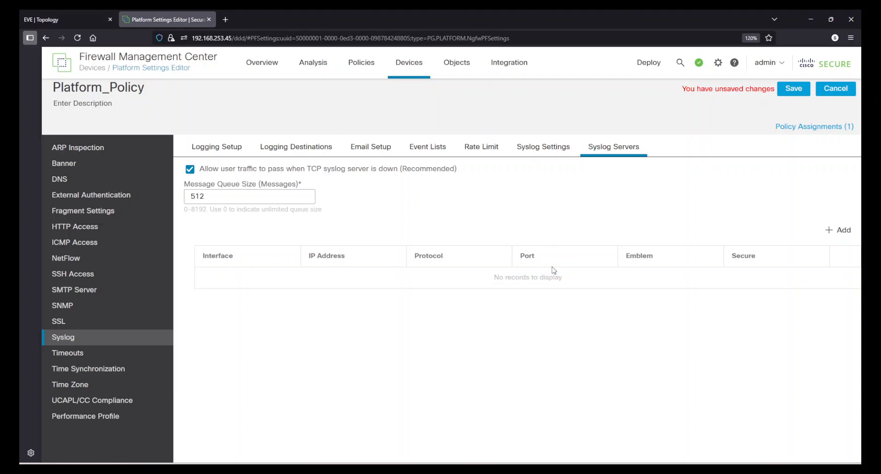
{"action": "left_click", "coordinate": [841, 231]}
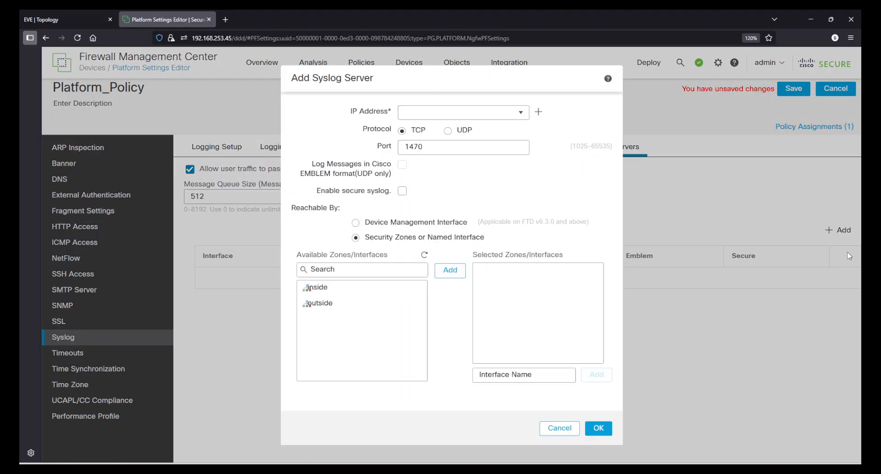
{"action": "left_click", "coordinate": [433, 107]}
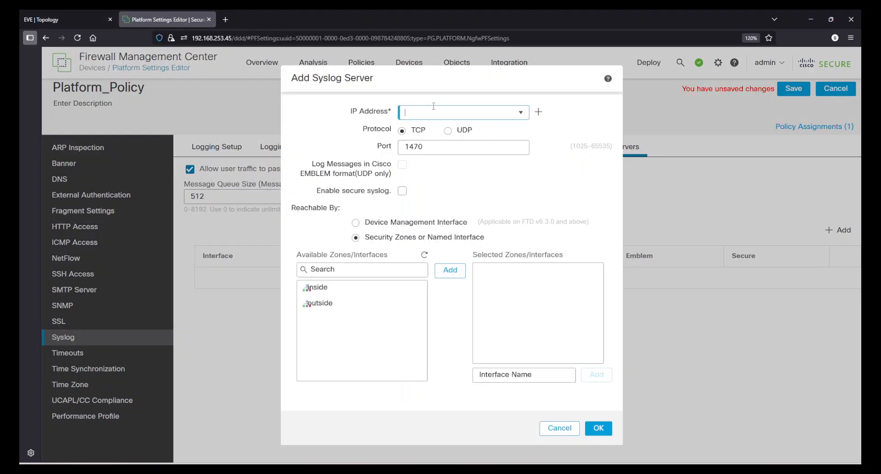
{"action": "left_click", "coordinate": [520, 112]}
{"action": "left_click", "coordinate": [443, 160]}
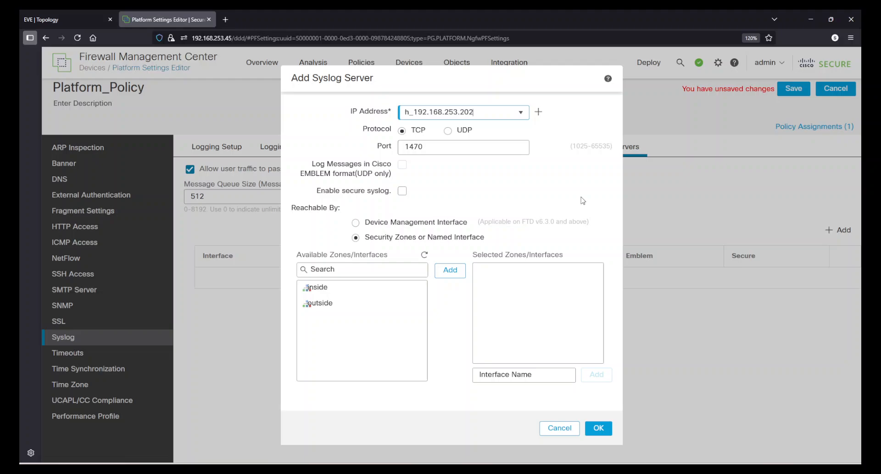
{"action": "left_click", "coordinate": [449, 131]}
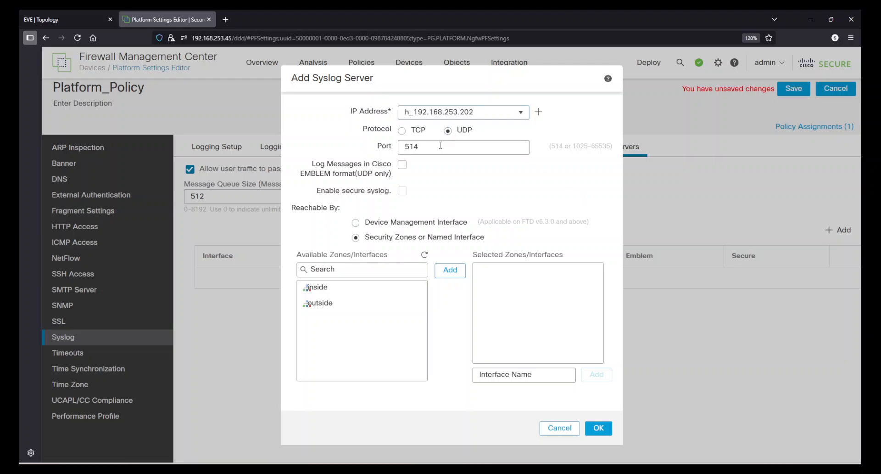
{"action": "double_click", "coordinate": [441, 146]}
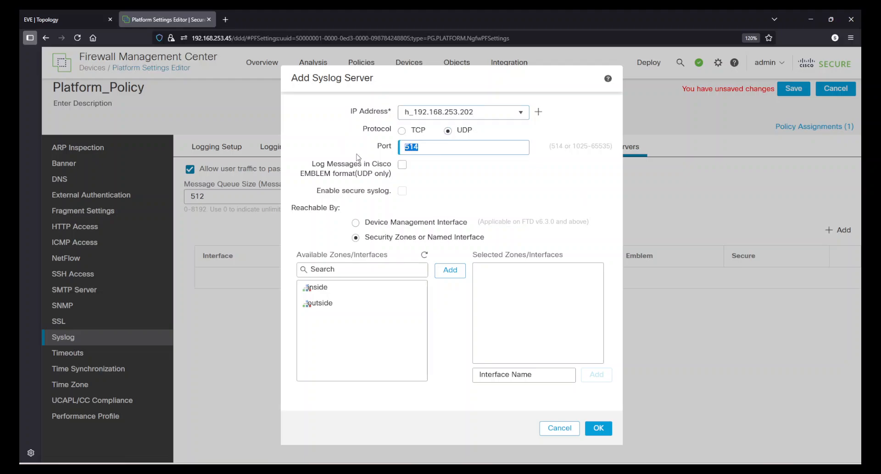
Enable Cisco EMBLEM format logging for the new syslog server, make it reachable through the outside zone, and save the entry
{"action": "left_click", "coordinate": [313, 165]}
{"action": "left_click", "coordinate": [401, 165]}
{"action": "left_click", "coordinate": [348, 304]}
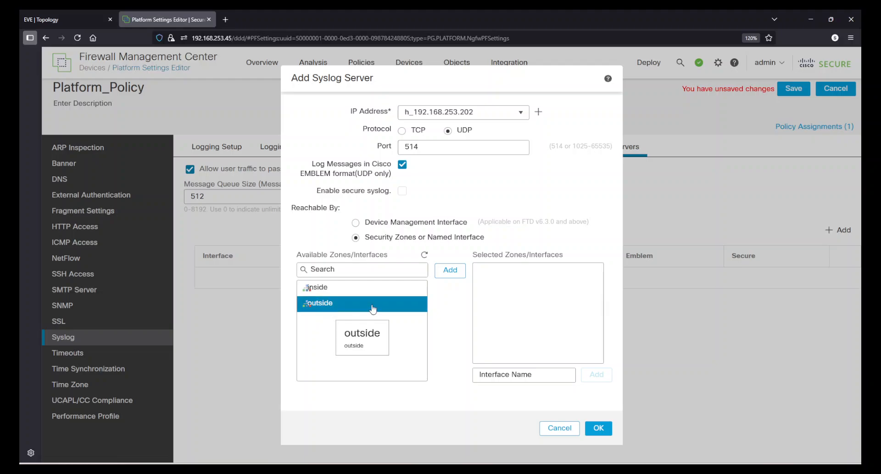
{"action": "left_click", "coordinate": [450, 270]}
{"action": "left_click", "coordinate": [599, 428]}
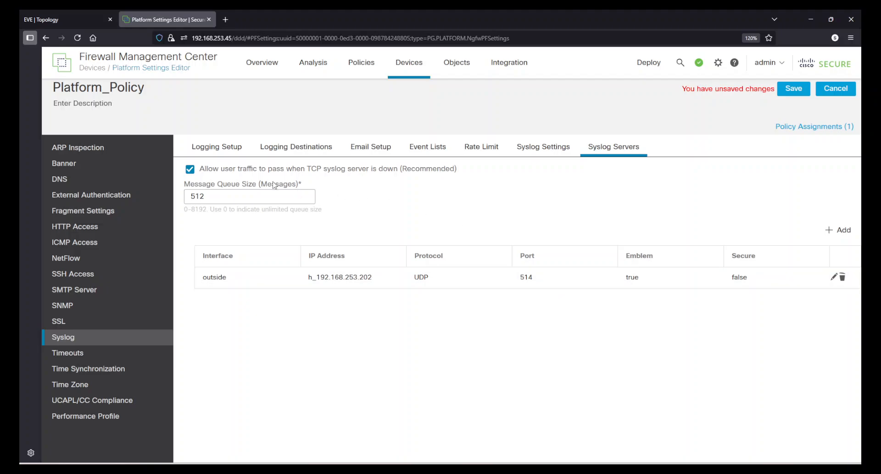
Examine the syslog message queue size and the option that allows user traffic when the TCP syslog server is down, keeping both unchanged
{"action": "double_click", "coordinate": [207, 196]}
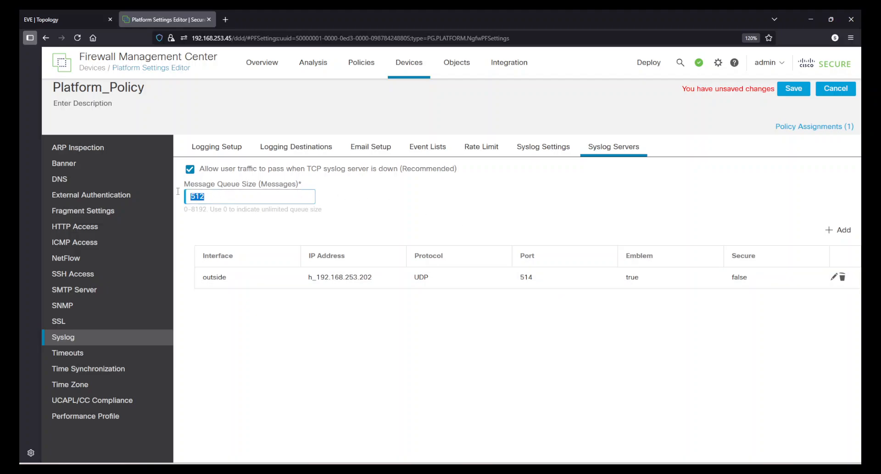
{"action": "left_click", "coordinate": [266, 226]}
{"action": "left_click_drag", "start_coordinate": [210, 202], "coordinate": [168, 195]}
{"action": "left_click", "coordinate": [243, 235]}
{"action": "left_click_drag", "start_coordinate": [202, 196], "coordinate": [168, 200]}
{"action": "left_click", "coordinate": [394, 216]}
{"action": "left_click", "coordinate": [189, 169]}
{"action": "left_click", "coordinate": [190, 170]}
Review the syslog logging setup, syslog servers, syslog settings and event lists
{"action": "left_click", "coordinate": [209, 147]}
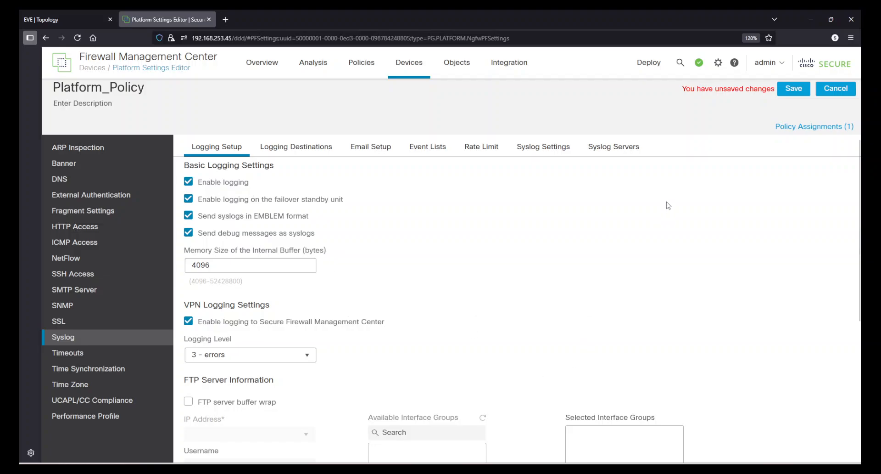
{"action": "left_click", "coordinate": [638, 155]}
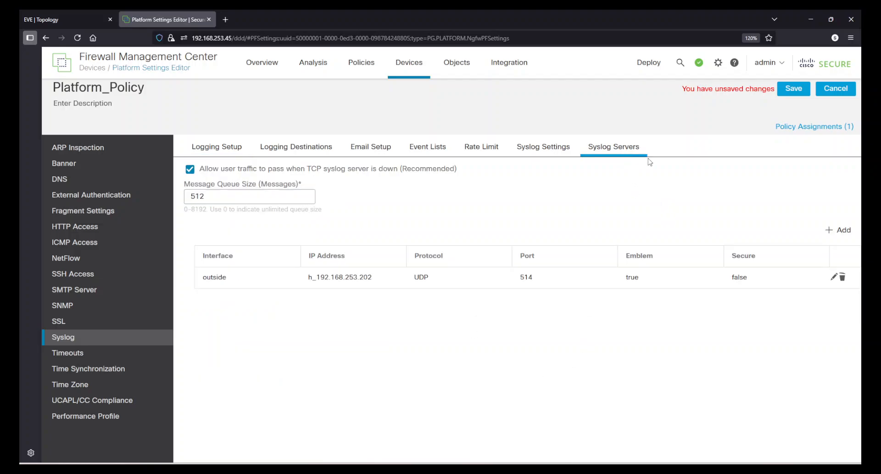
{"action": "left_click", "coordinate": [554, 154]}
{"action": "scroll", "coordinate": [531, 281], "scroll_direction": "down", "scroll_amount": 4}
{"action": "scroll", "coordinate": [534, 280], "scroll_direction": "up", "scroll_amount": 4}
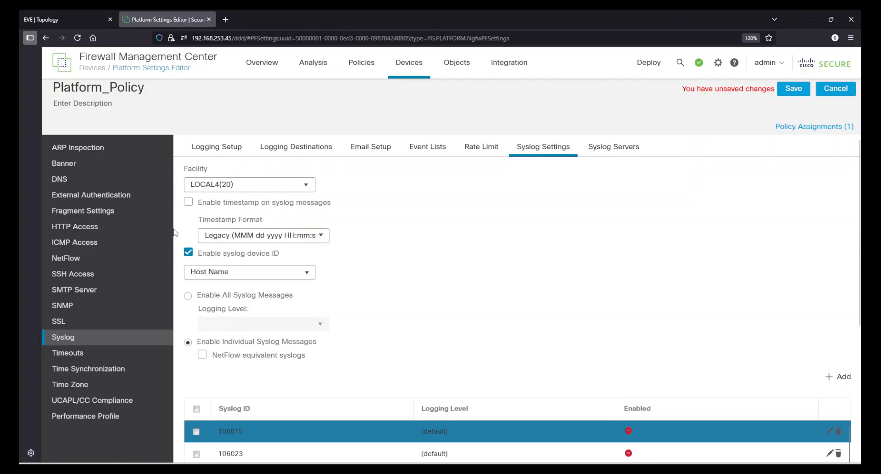
{"action": "left_click", "coordinate": [424, 155]}
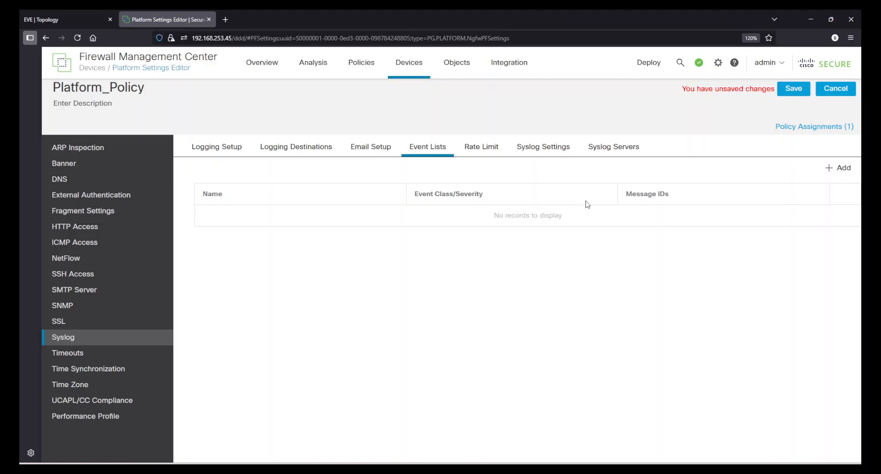